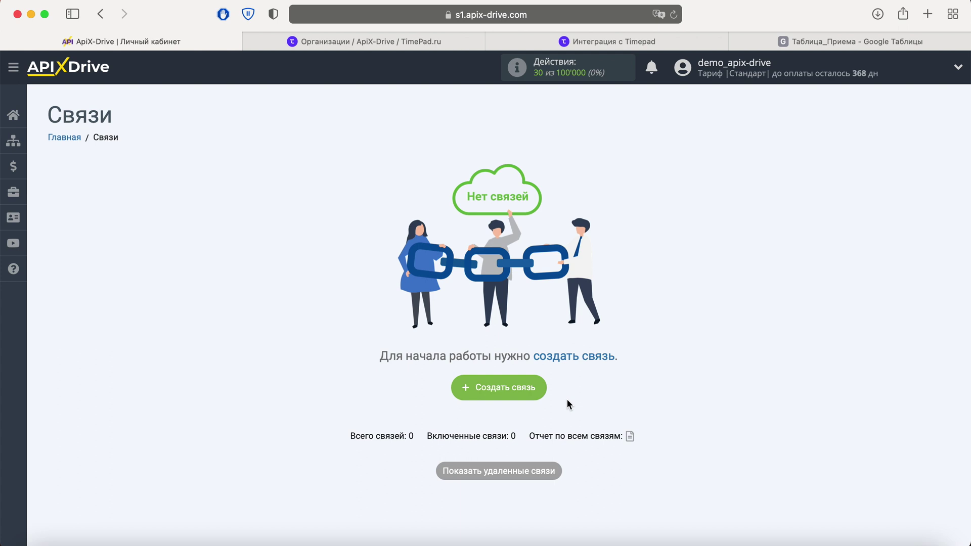
Create a new ApiX-Drive connection, 'Новая связь 49'
left_click(541, 394)
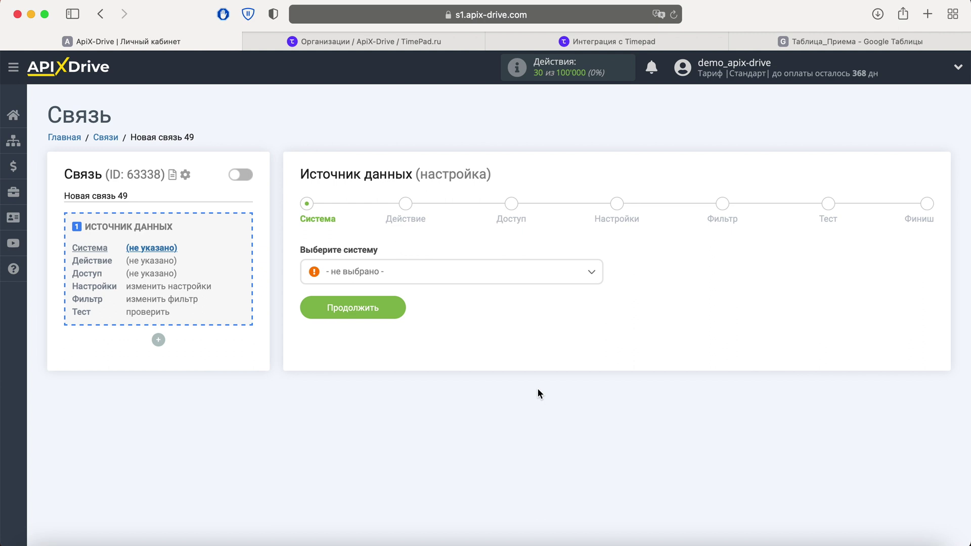
Choose Timepad as the data-source system
left_click(451, 276)
scroll(485, 363, "down", 10)
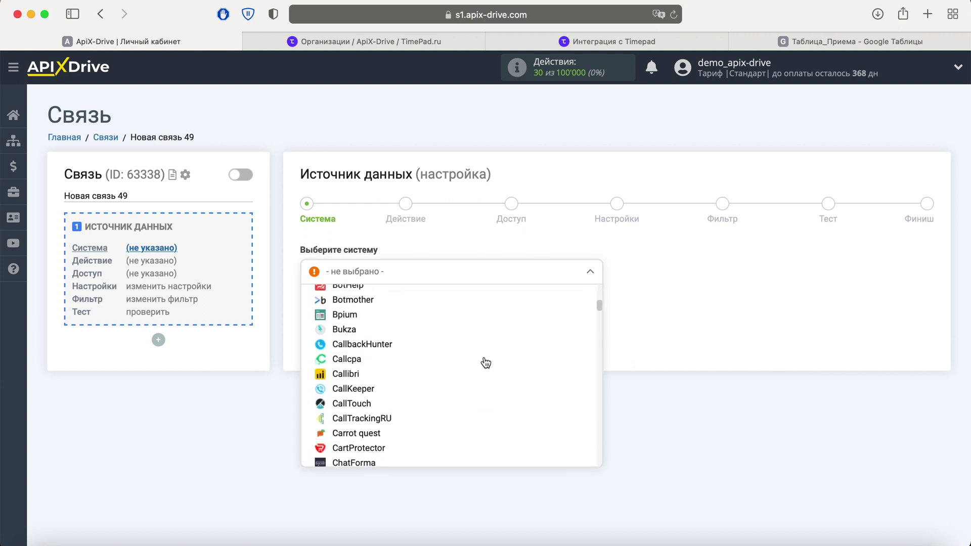
scroll(486, 363, "down", 20)
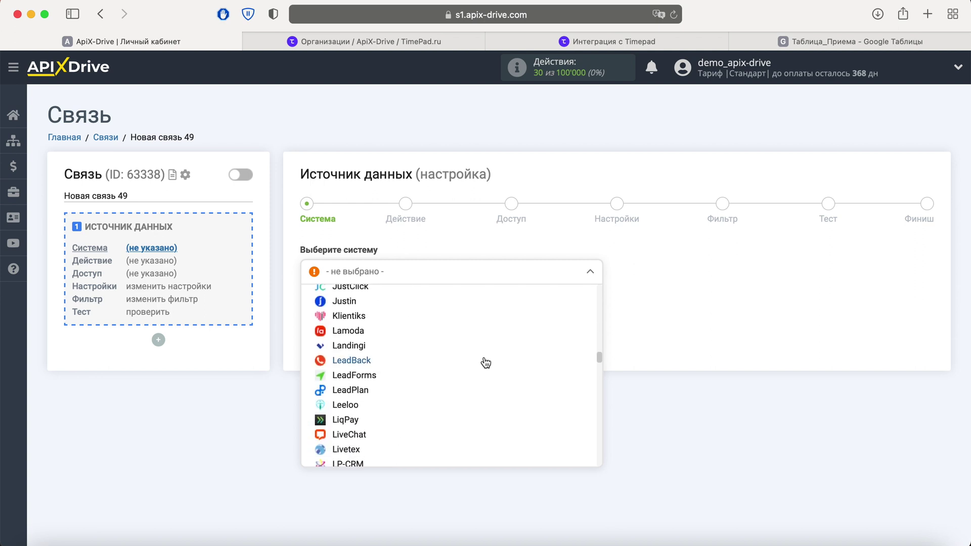
scroll(485, 363, "down", 20)
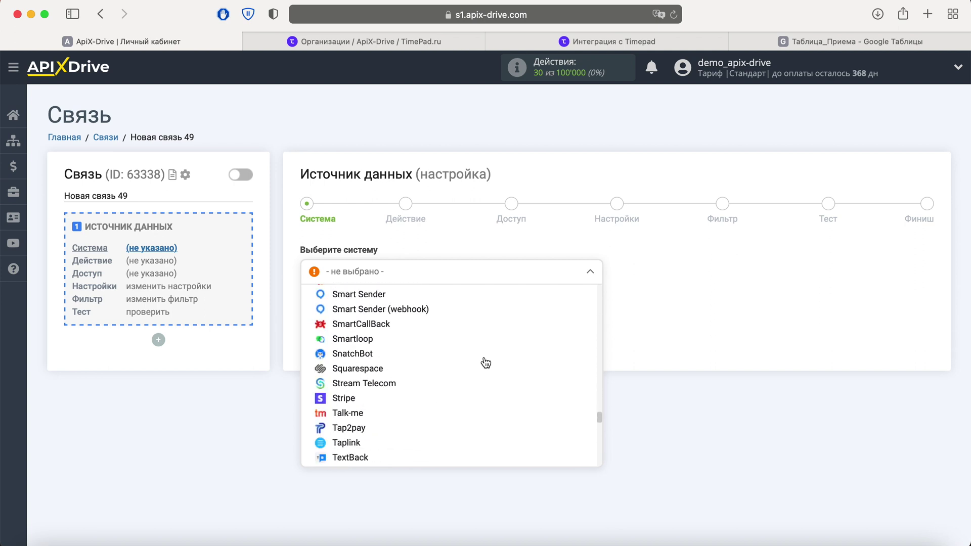
scroll(485, 363, "down", 5)
left_click(356, 358)
left_click(402, 306)
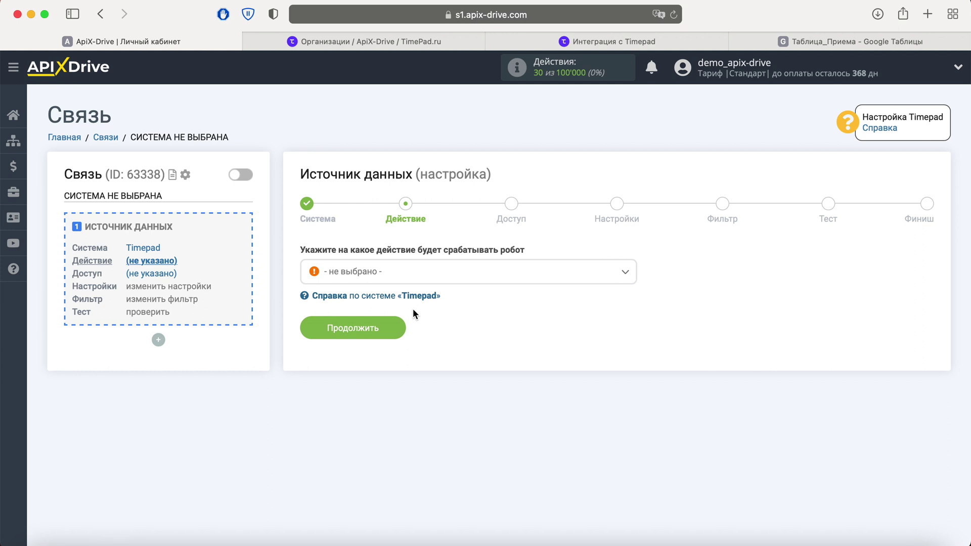
Set the Timepad source action to Получить данные
left_click(425, 271)
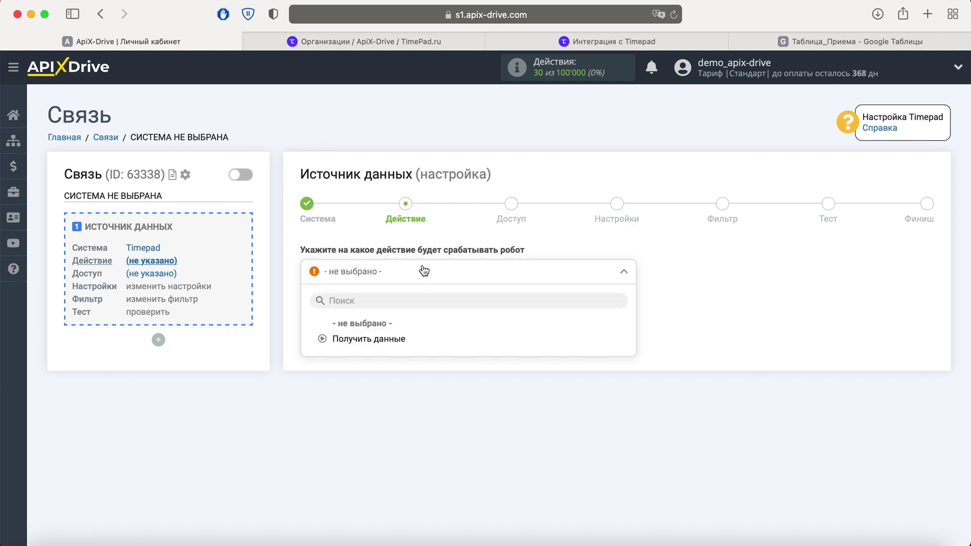
left_click(402, 337)
left_click(396, 334)
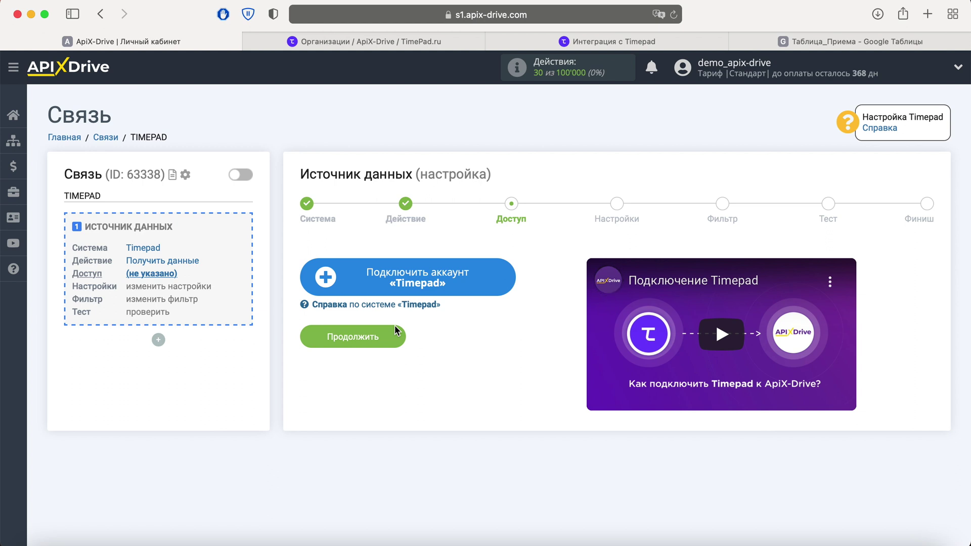
Connect and select a Timepad account for the data source
left_click(463, 292)
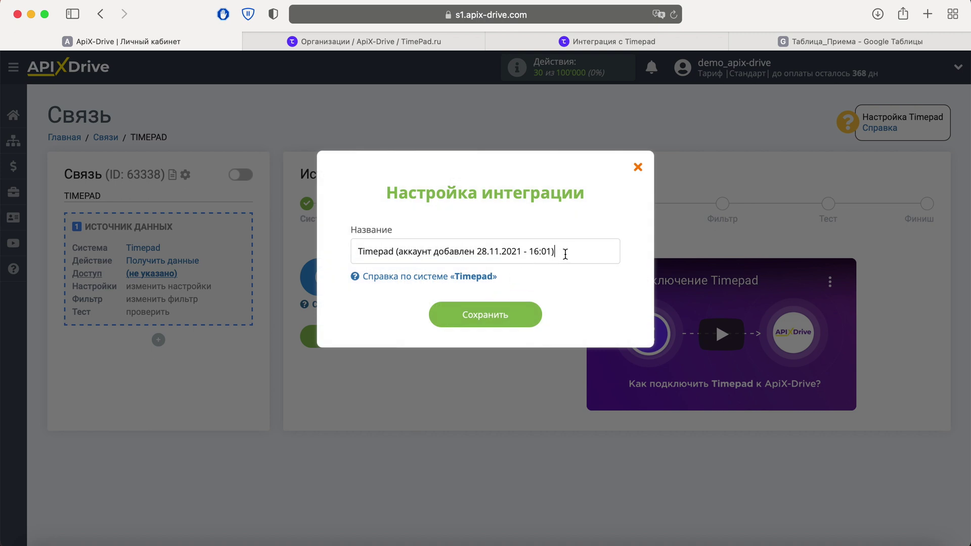
left_click_drag(562, 253, 354, 253)
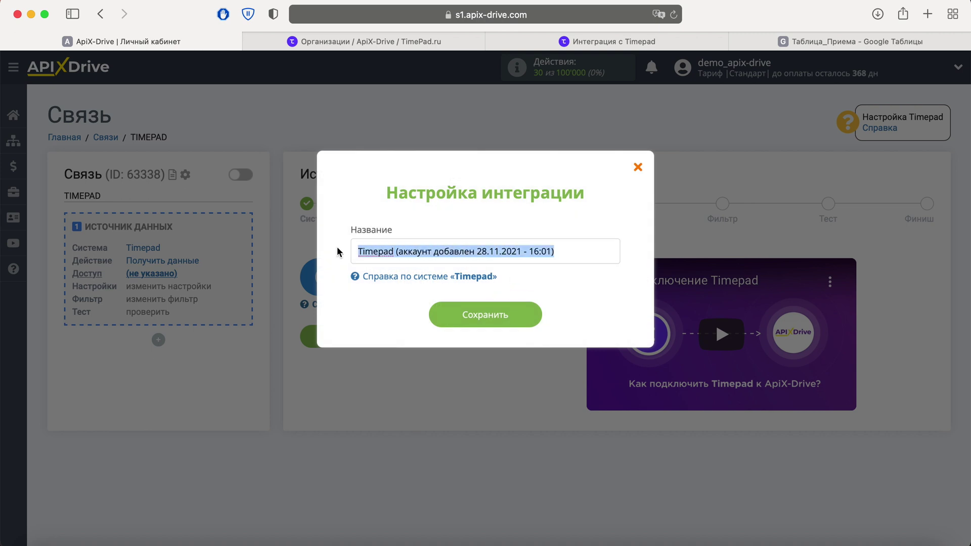
left_click(337, 250)
left_click(526, 315)
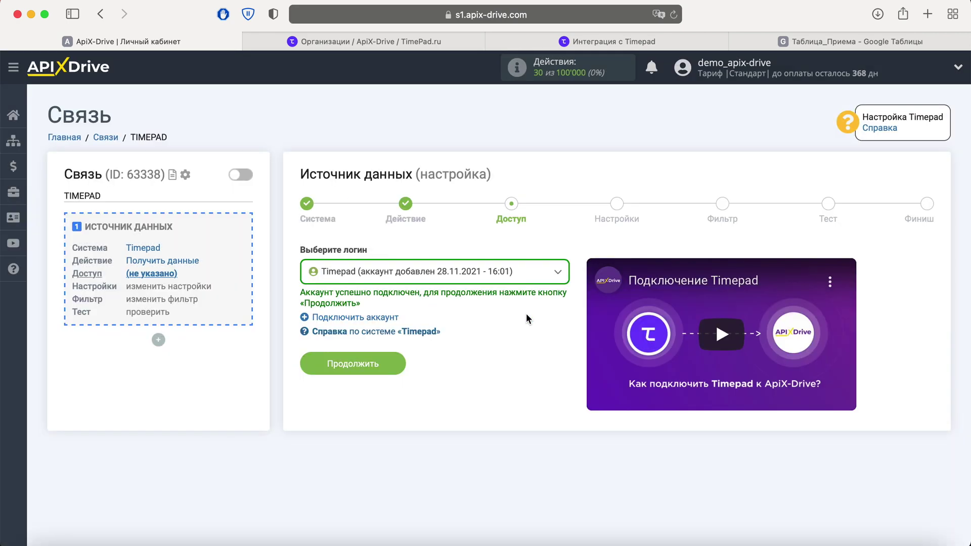
left_click(526, 278)
left_click(466, 358)
left_click(394, 367)
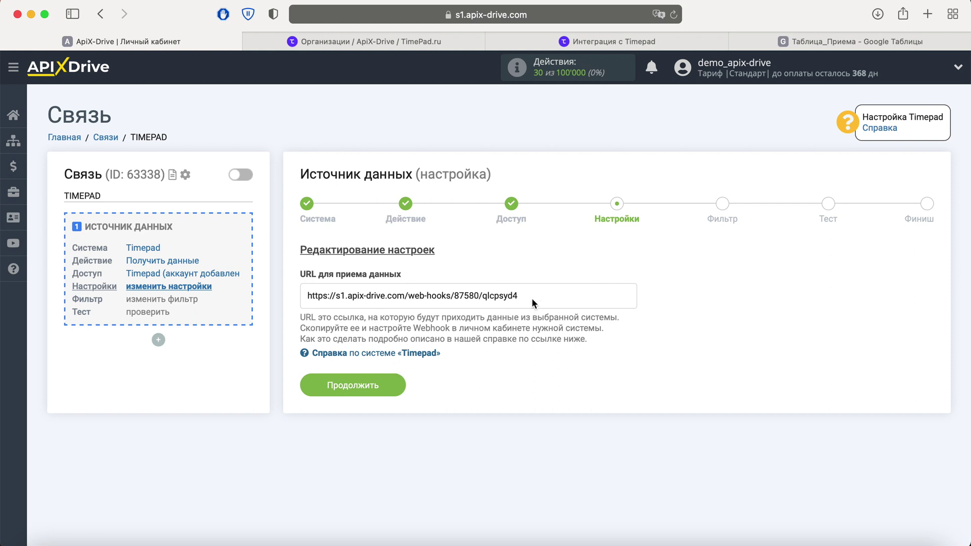
Copy the connection's webhook URL and switch to the Timepad dashboard
left_click_drag(531, 299, 310, 292)
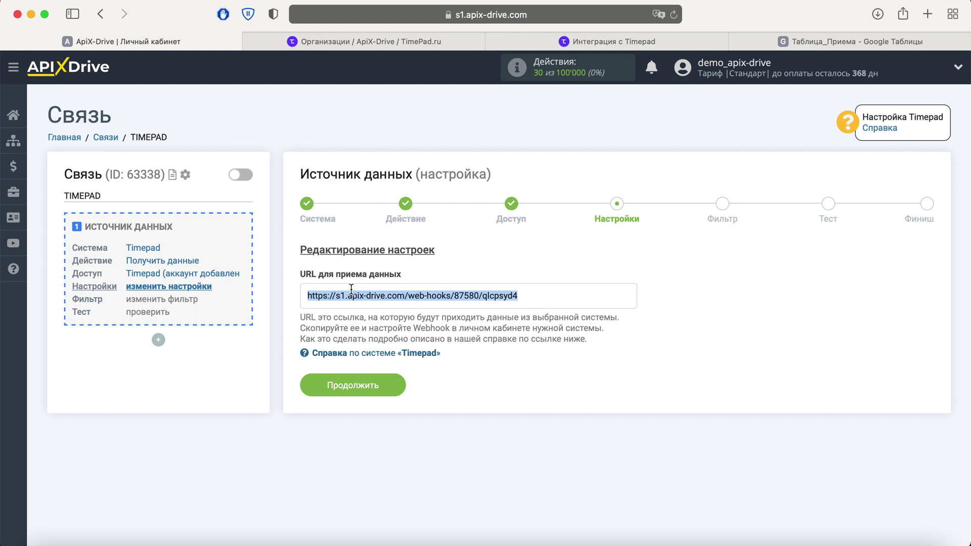
right_click(315, 297)
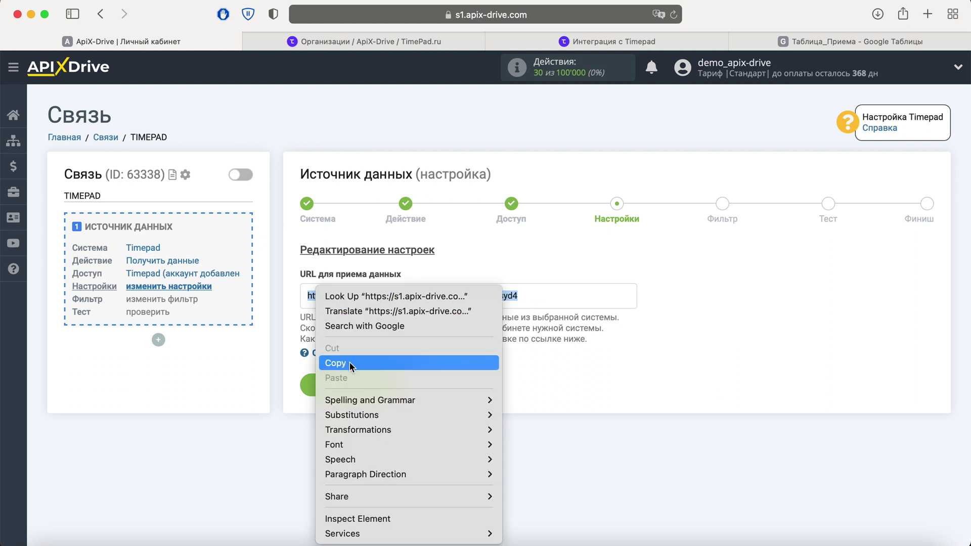
left_click(350, 363)
left_click(402, 40)
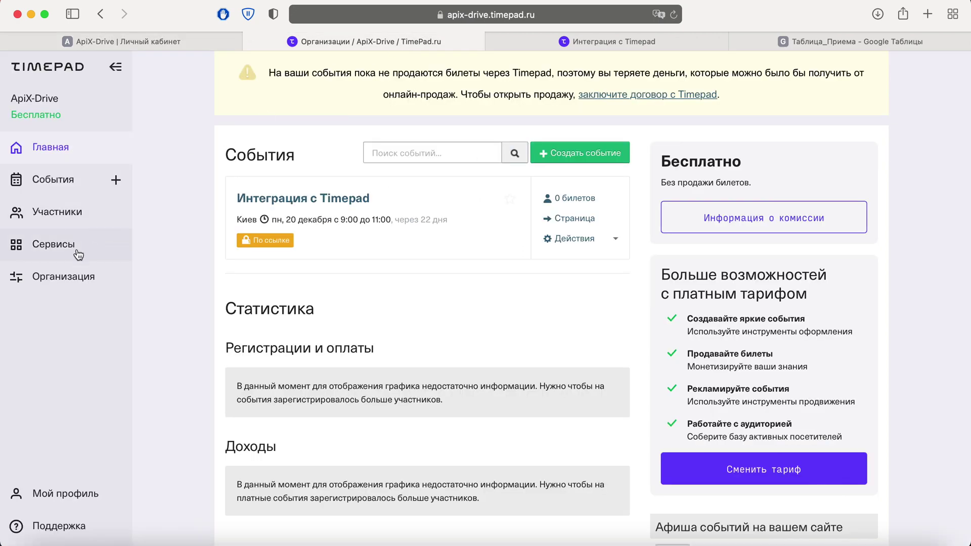
Go to the organisation's Интеграции > Вебхуки settings in Timepad
left_click(71, 277)
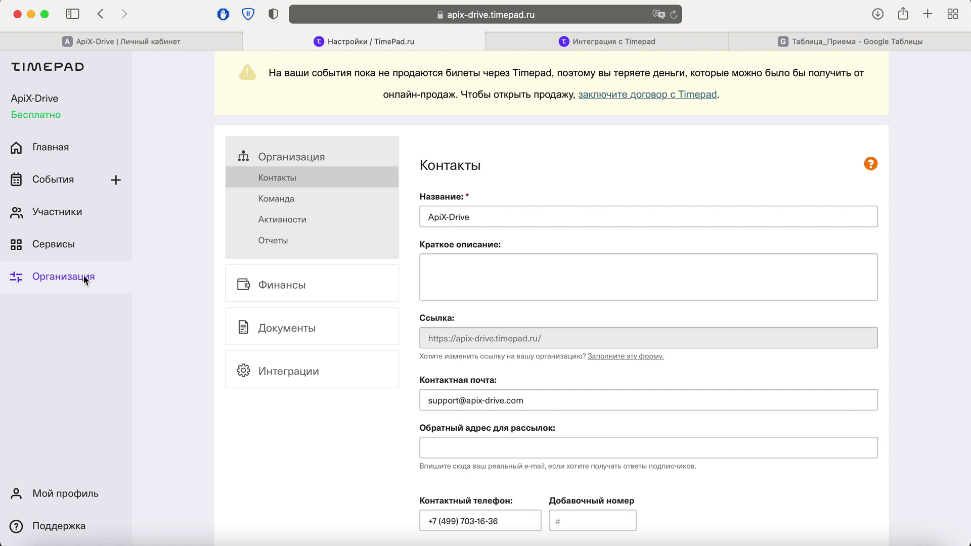
left_click(296, 372)
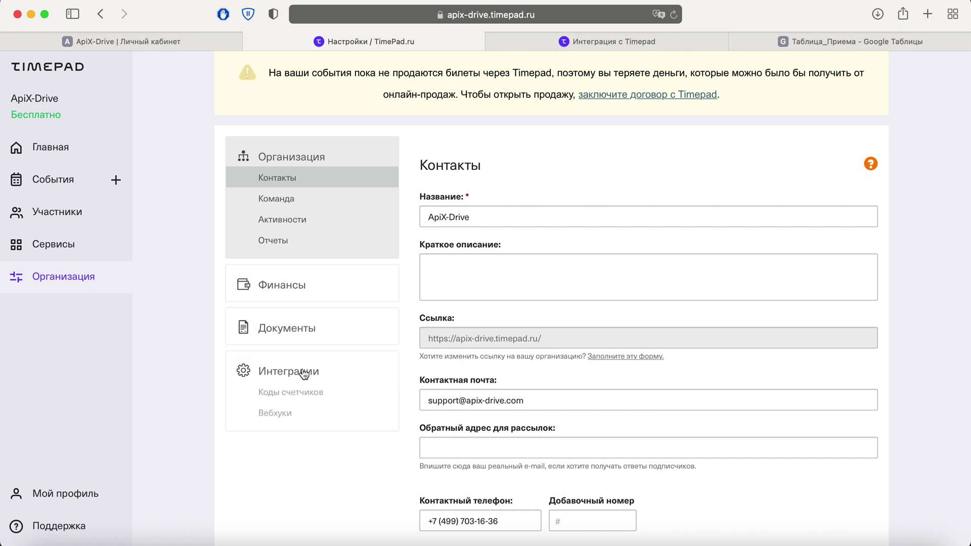
left_click(291, 419)
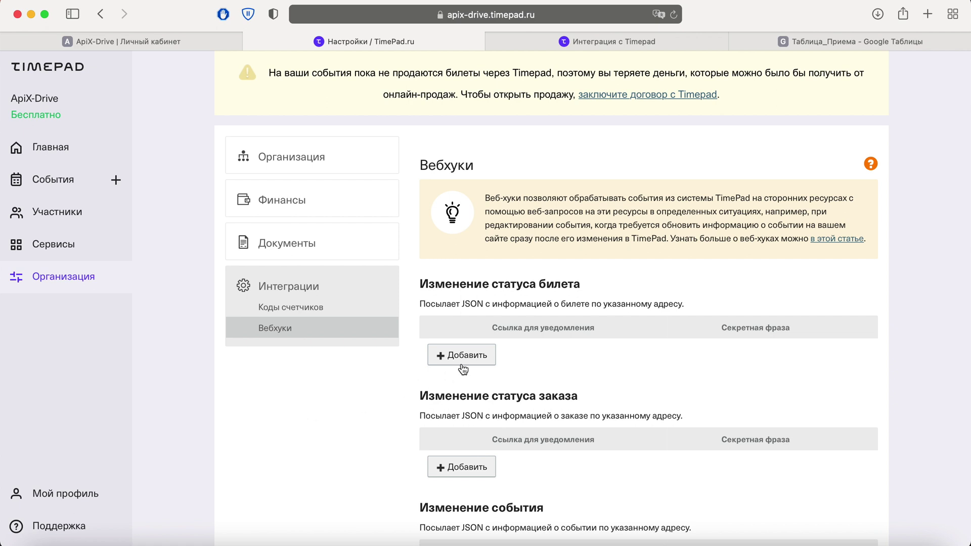
Add the ApiX-Drive webhook URL under Изменение статуса билета and save
left_click(461, 360)
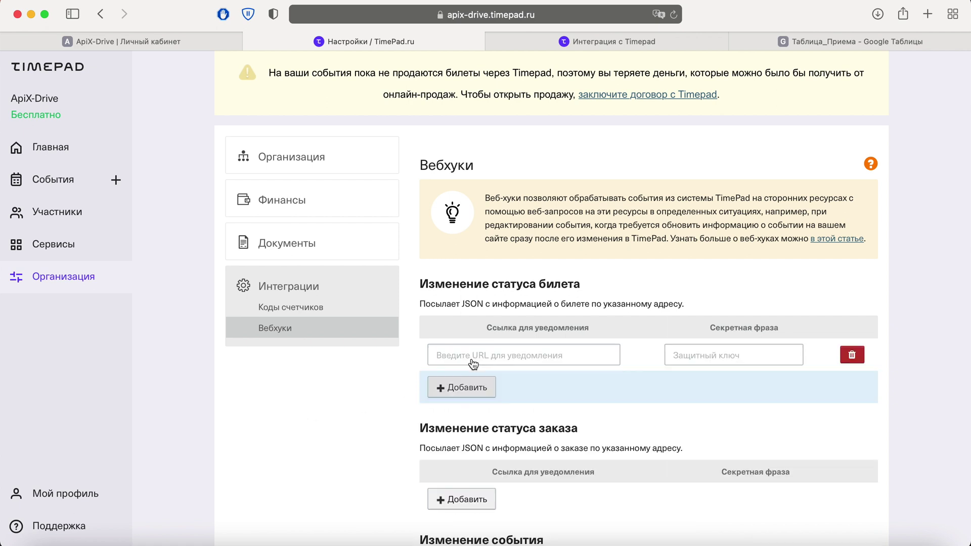
left_click(469, 355)
right_click(469, 354)
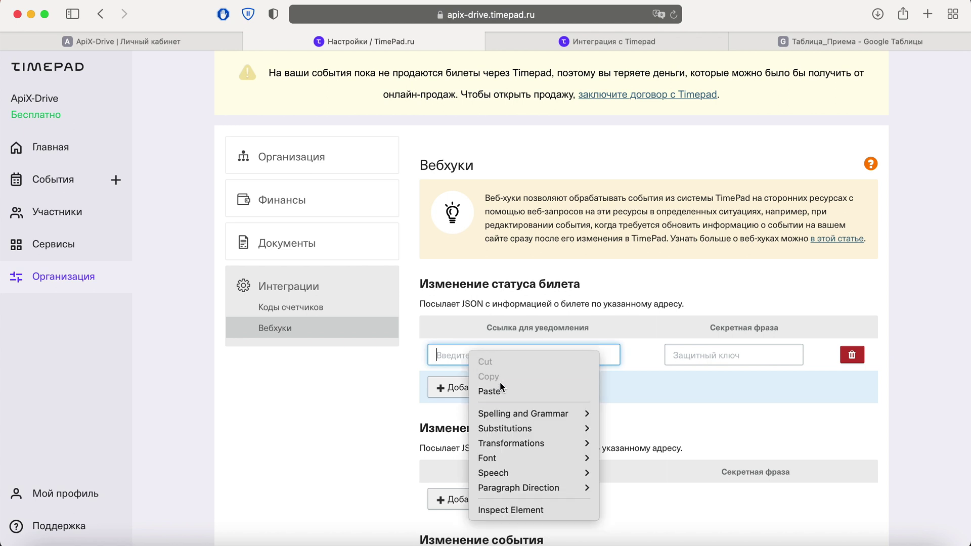
left_click(489, 391)
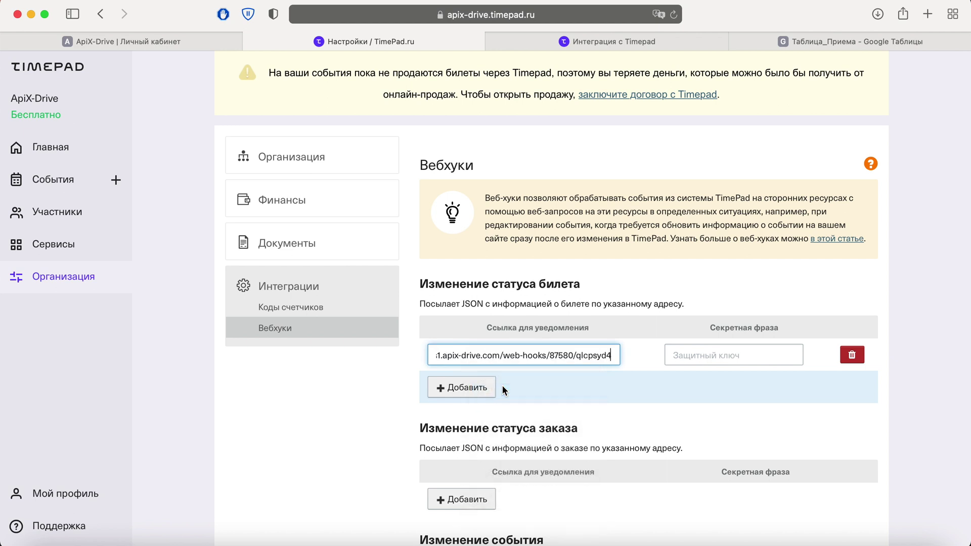
scroll(504, 390, "down", 5)
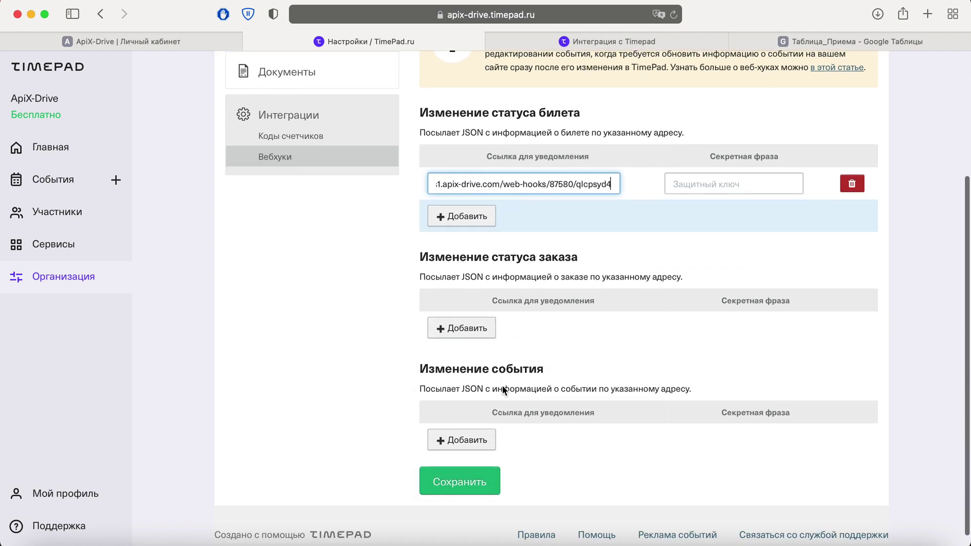
left_click(488, 467)
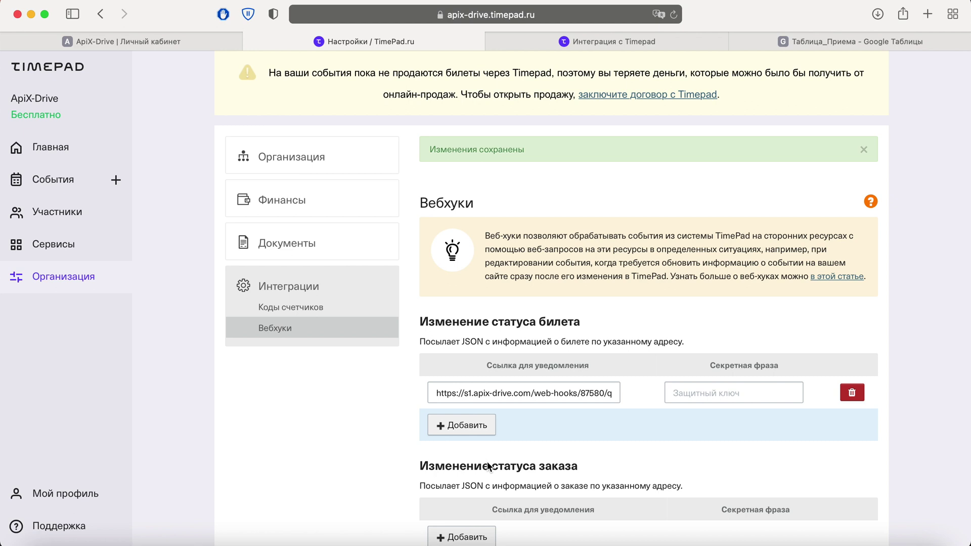
On the Интеграция с Timepad event page, enter a test registrant's name, surname, e-mail and phone
left_click(571, 49)
scroll(440, 230, "down", 10)
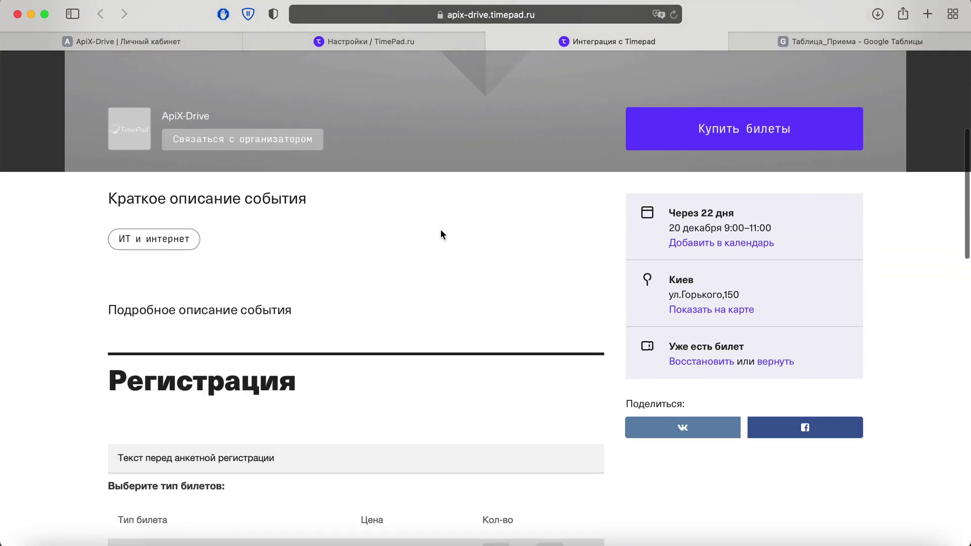
scroll(440, 234, "down", 6)
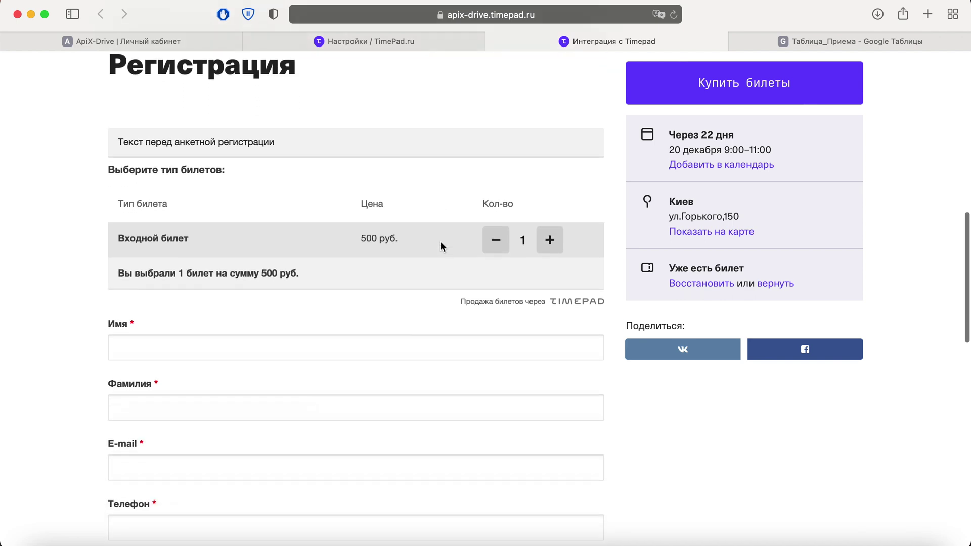
left_click(202, 279)
type("Ivan")
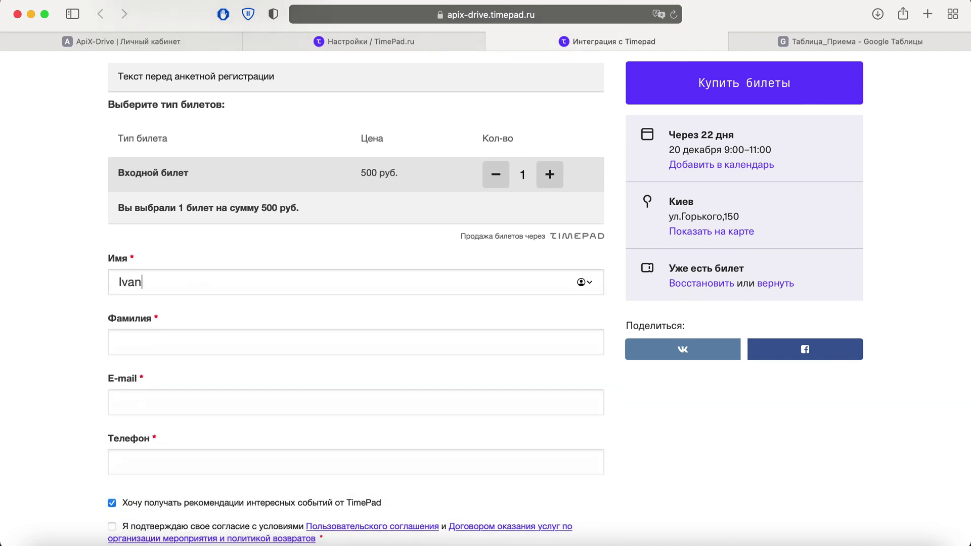
key("Tab")
type("Ivanov")
key("Tab")
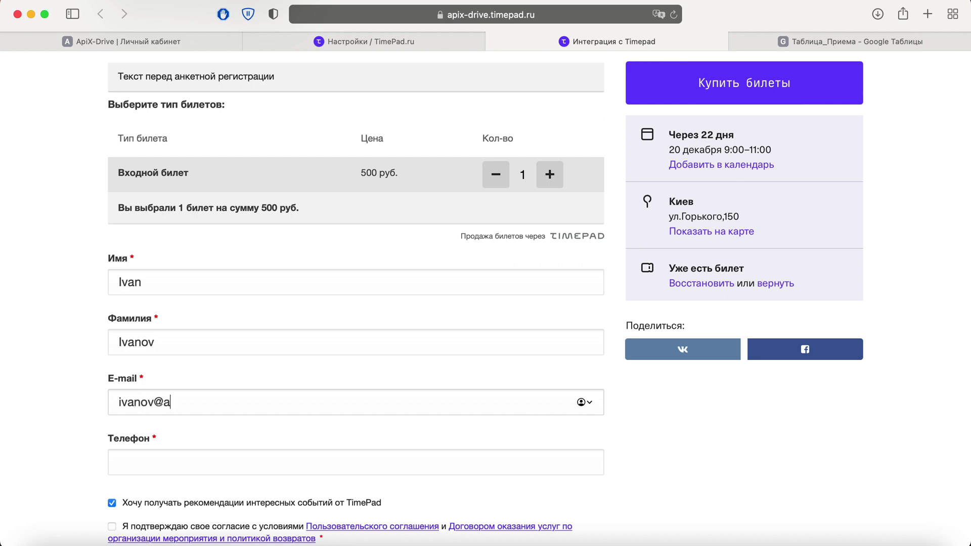
key("Tab")
type("+380670000000")
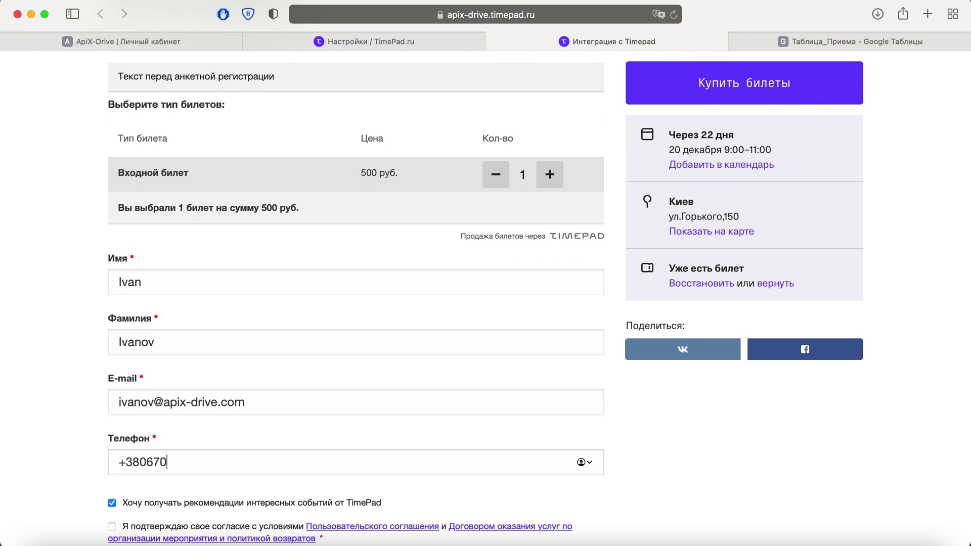
Accept the user agreement and submit the Входной билет registration
scroll(485, 303, "down", 1)
scroll(354, 303, "down", 4)
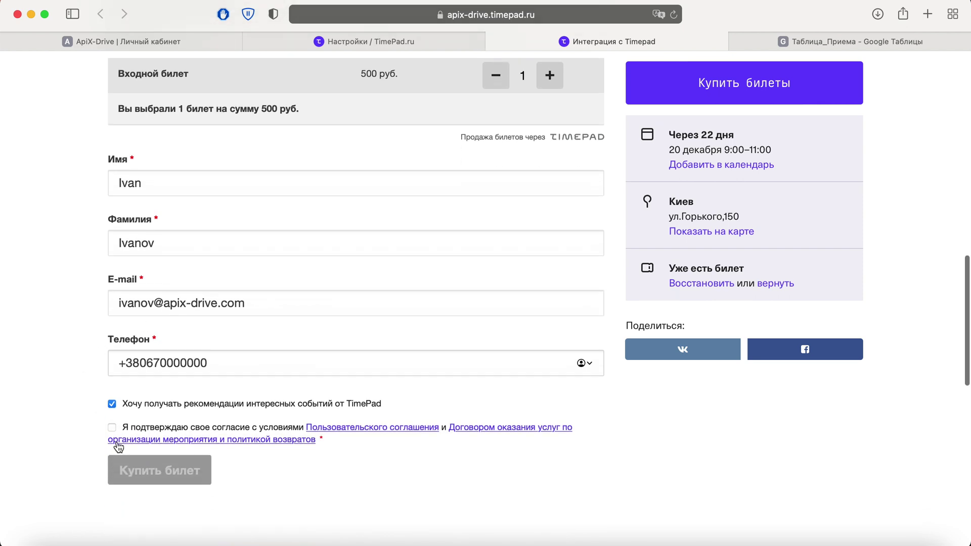
left_click(112, 427)
left_click(195, 473)
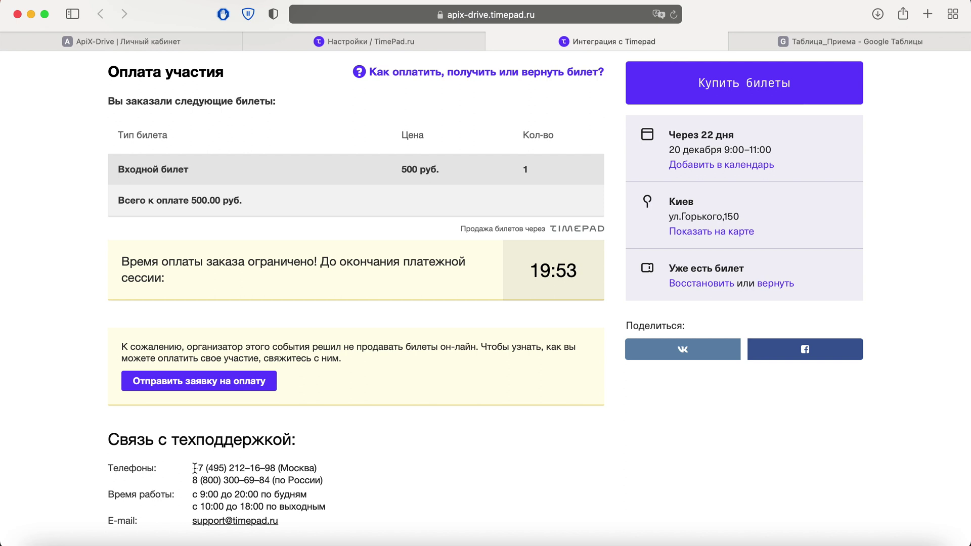
Pass the webhook and filter steps without filters, review the test registration (status забронировано, price 500), and finish
left_click(183, 39)
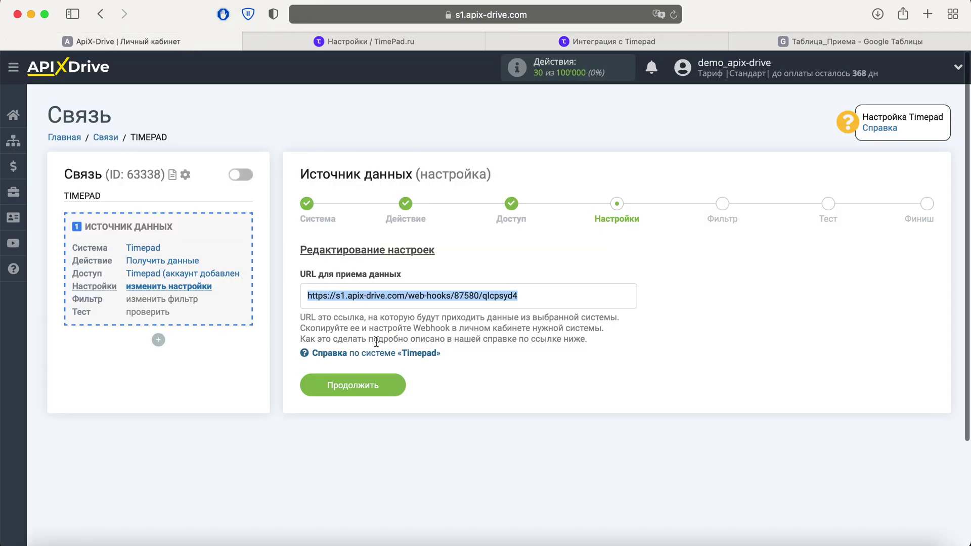
left_click(395, 384)
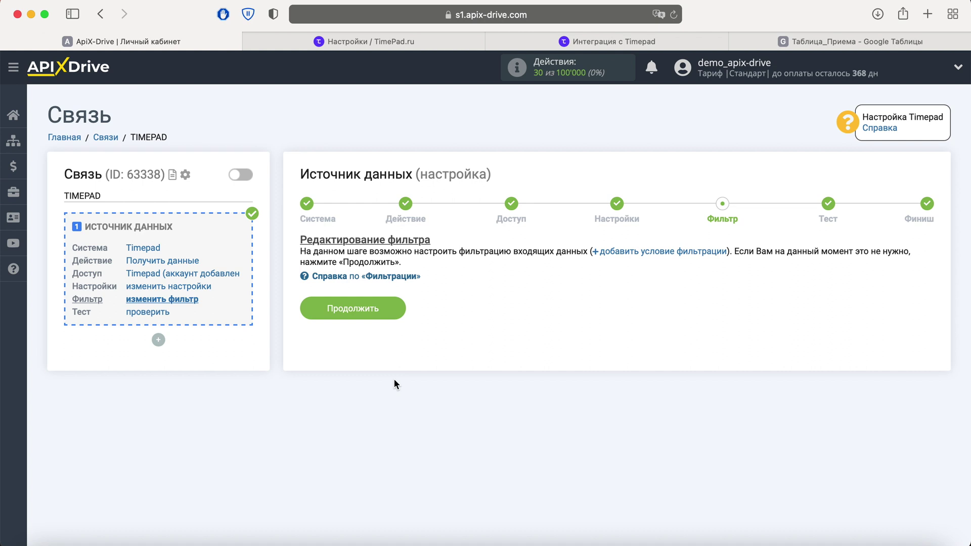
left_click(390, 310)
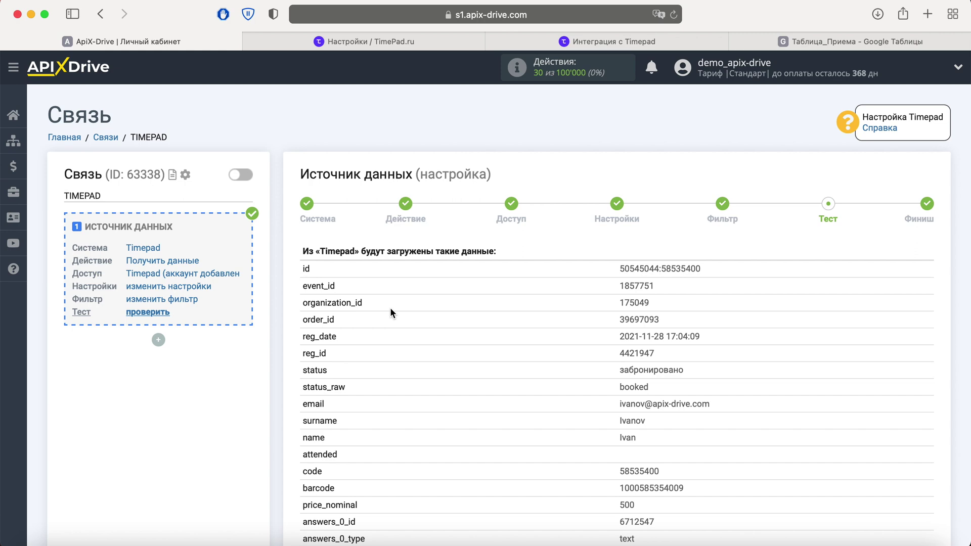
scroll(390, 308, "down", 10)
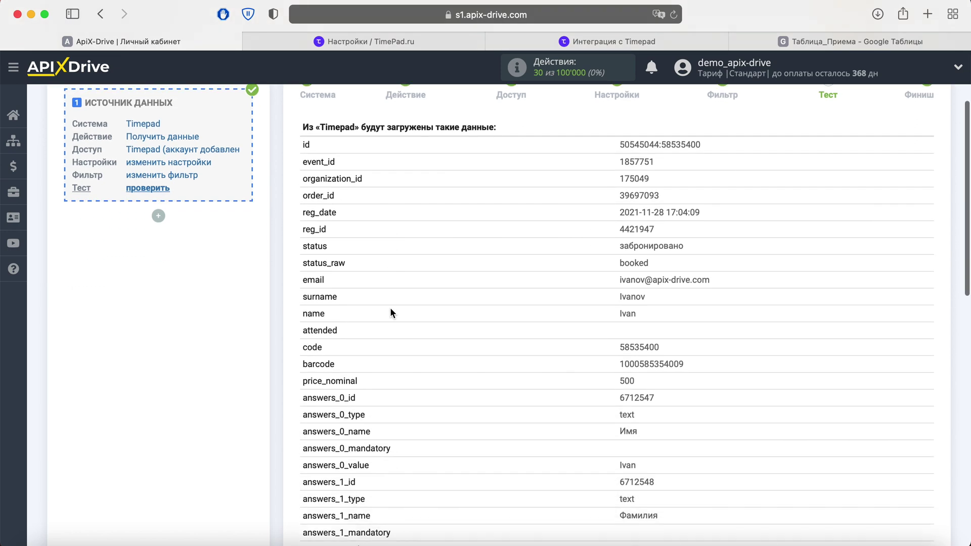
scroll(390, 312, "down", 8)
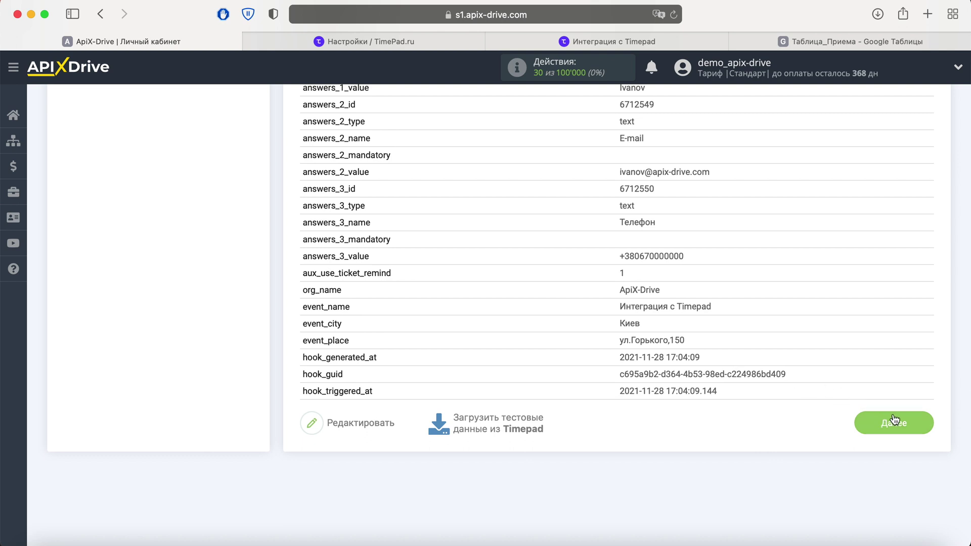
left_click(908, 423)
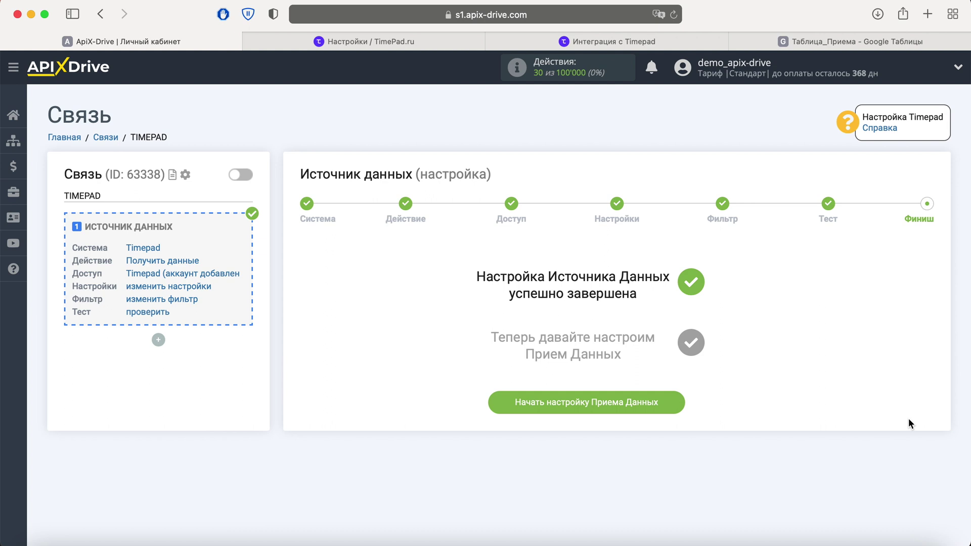
Start the data-receiving setup with Google Sheets as the system
left_click(665, 404)
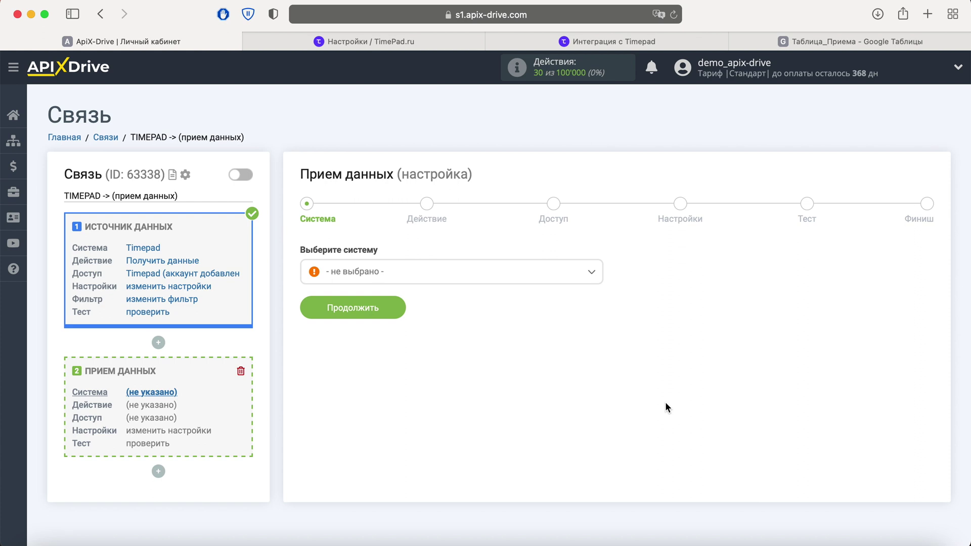
left_click(445, 275)
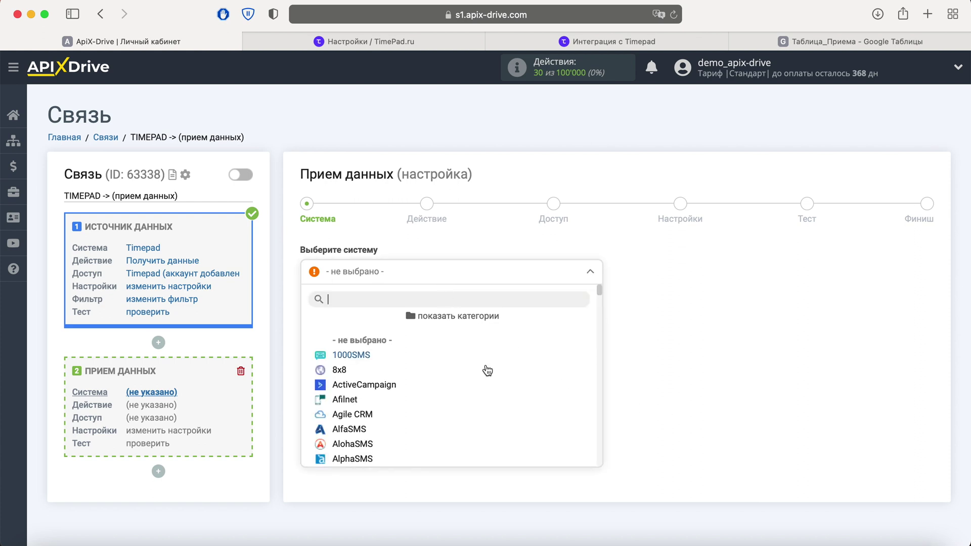
scroll(487, 372, "down", 5)
scroll(488, 375, "down", 10)
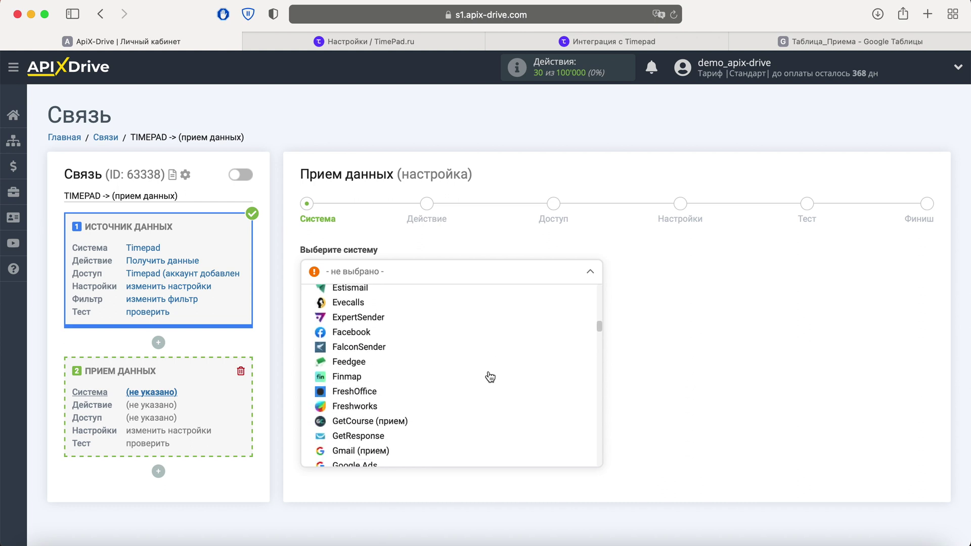
left_click(377, 398)
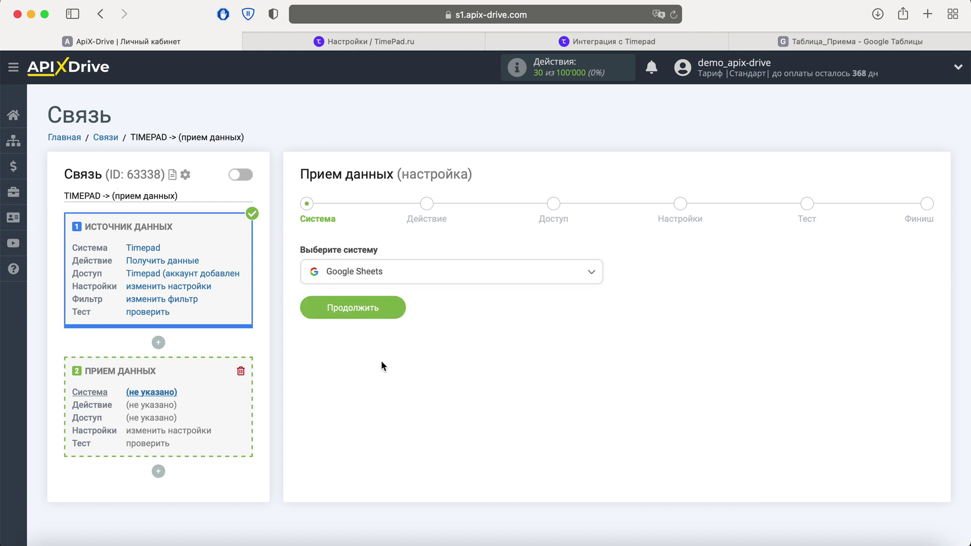
left_click(394, 307)
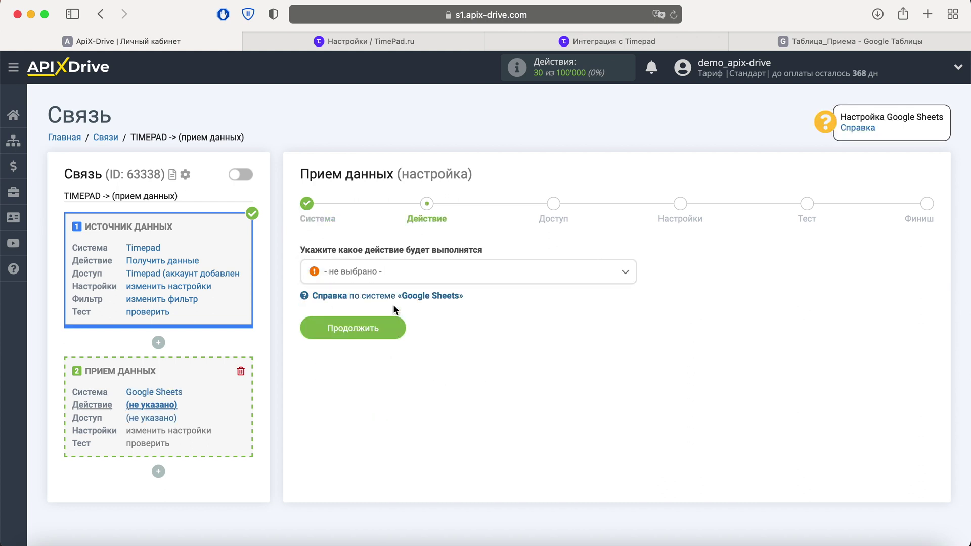
Set the Google Sheets action to Добавить строку
left_click(415, 273)
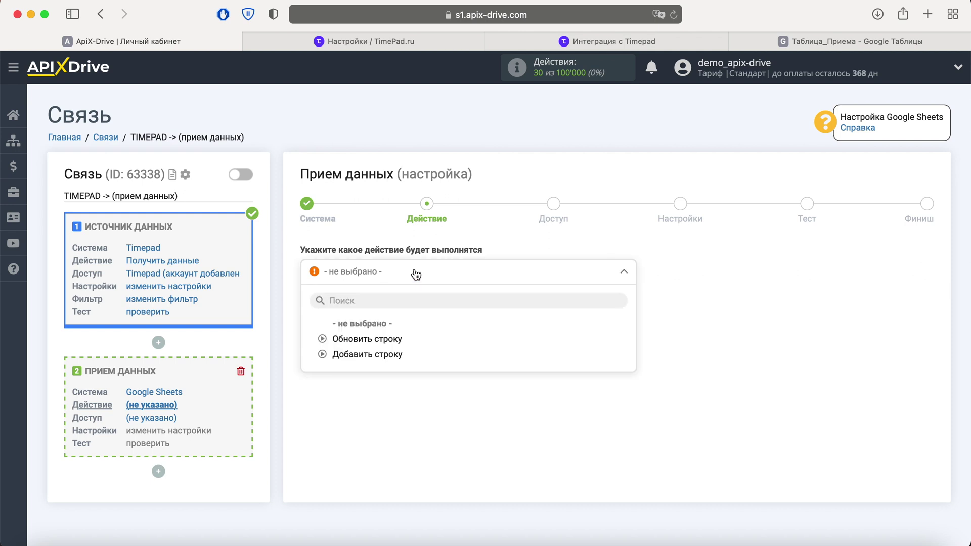
left_click(401, 355)
left_click(400, 336)
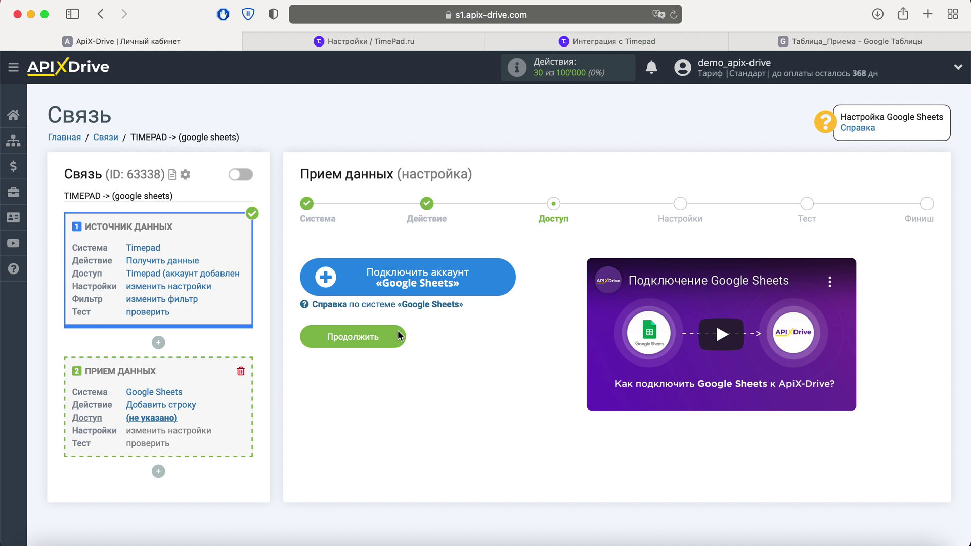
Sign into Google with the saved e-mail and password and grant ApiX-Drive access
left_click(498, 275)
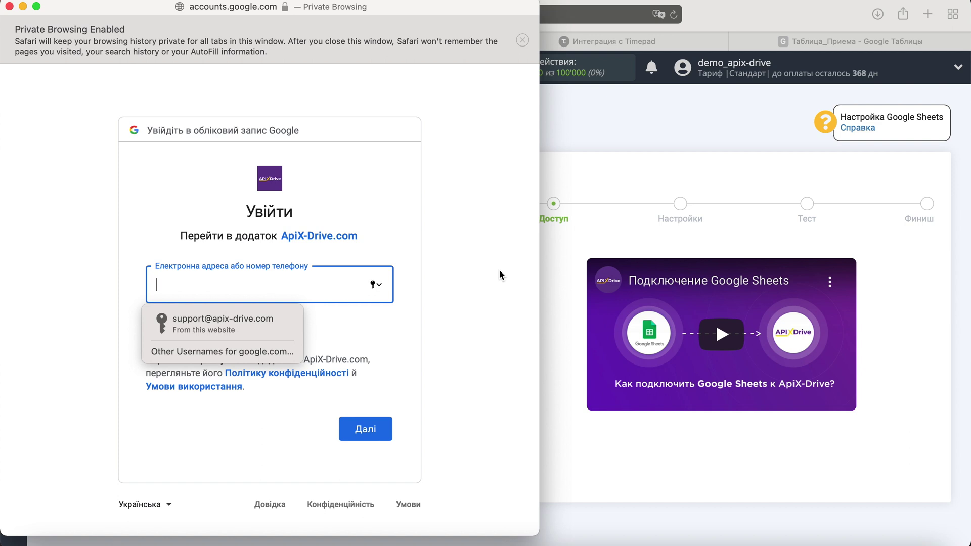
left_click(291, 321)
left_click(386, 427)
key("Down")
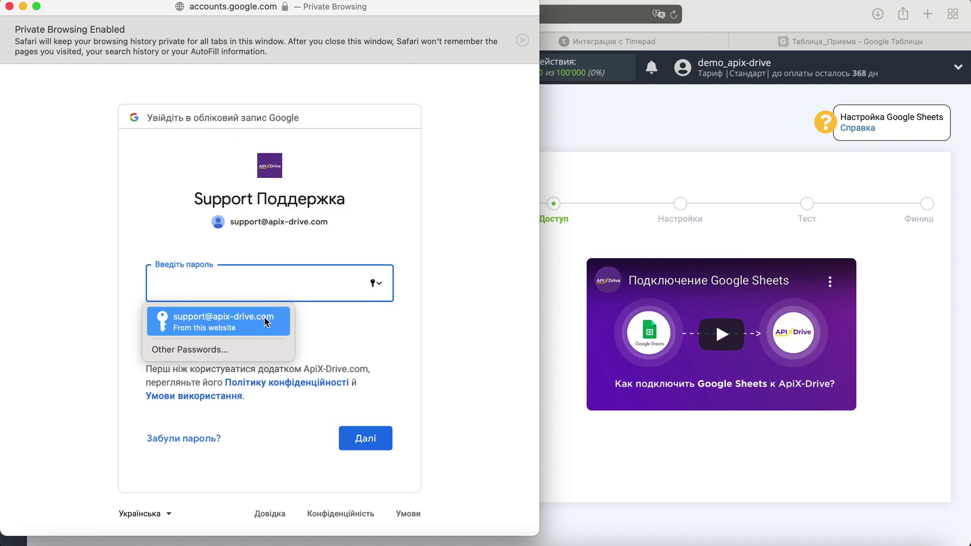
key("Return")
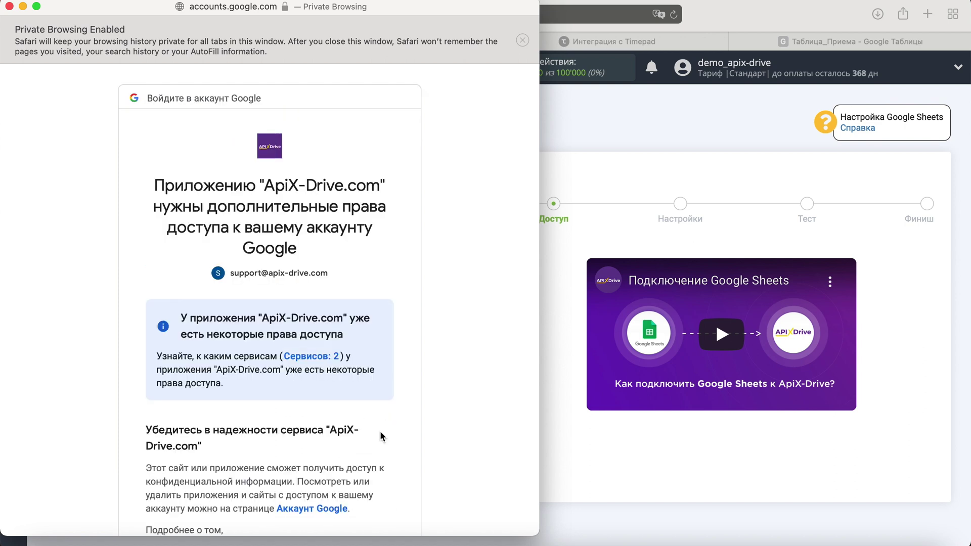
scroll(380, 431, "down", 10)
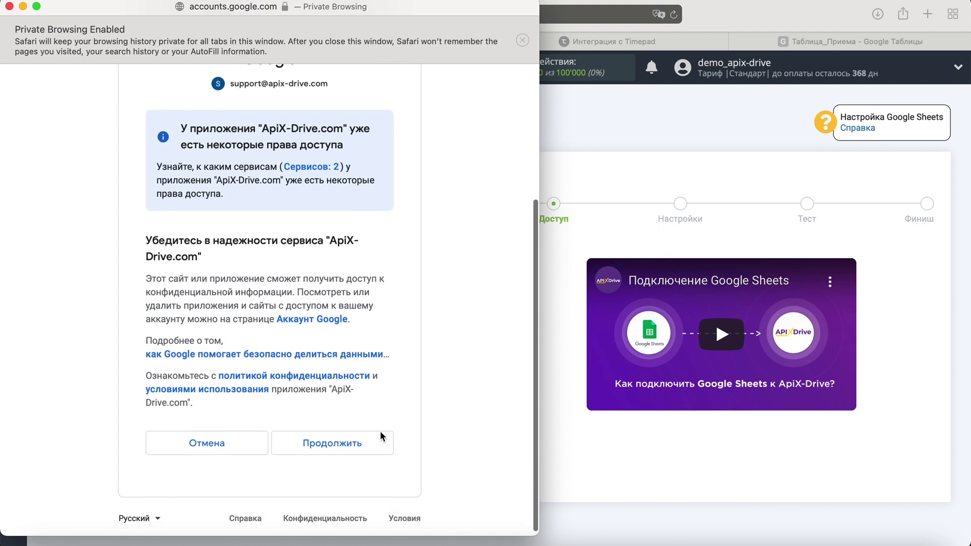
left_click(380, 431)
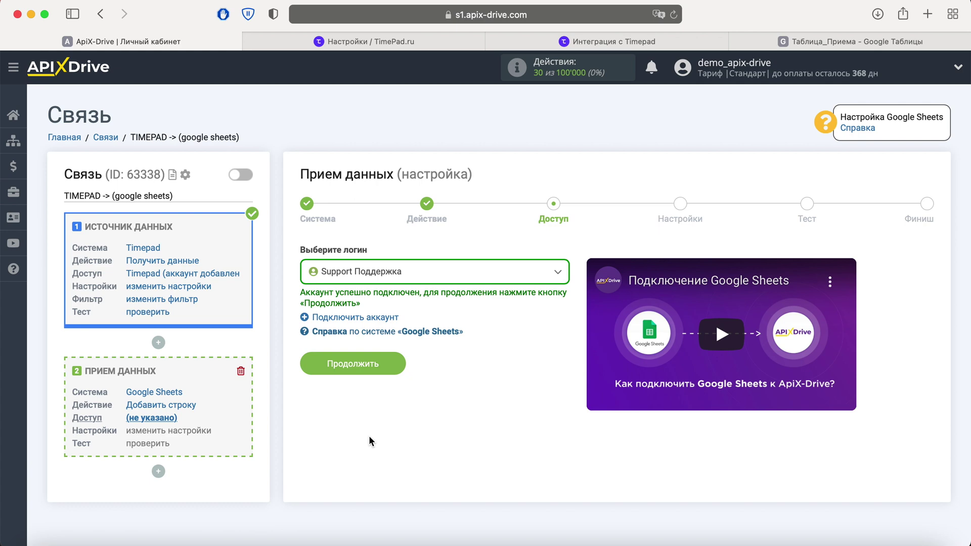
Select the newly connected Google account as the login
left_click(431, 278)
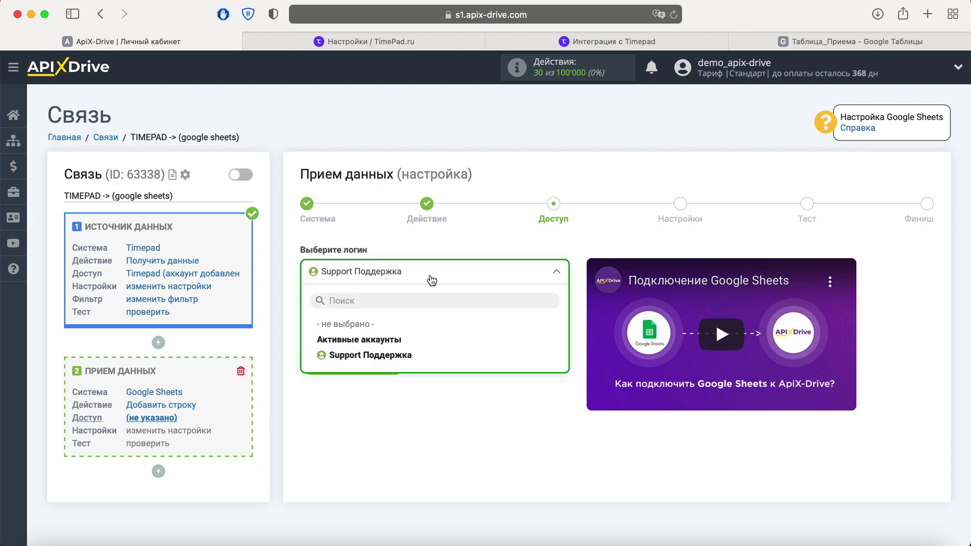
left_click(400, 360)
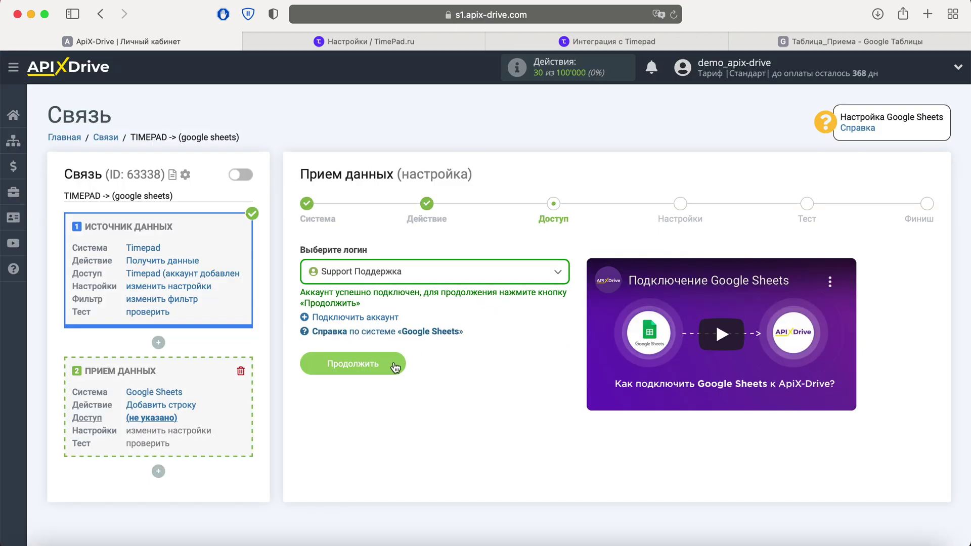
left_click(395, 366)
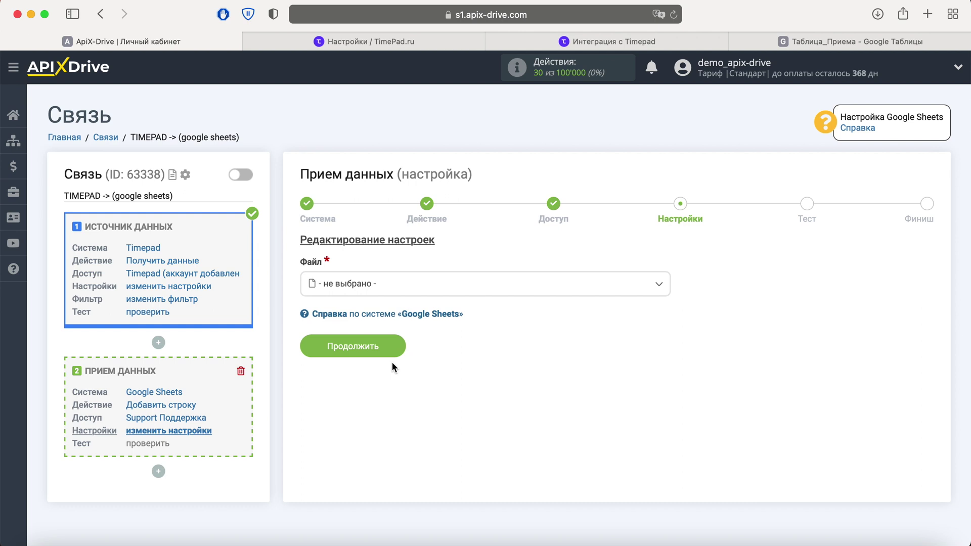
Choose the Таблица_Приема file and its Прием sheet
left_click(387, 283)
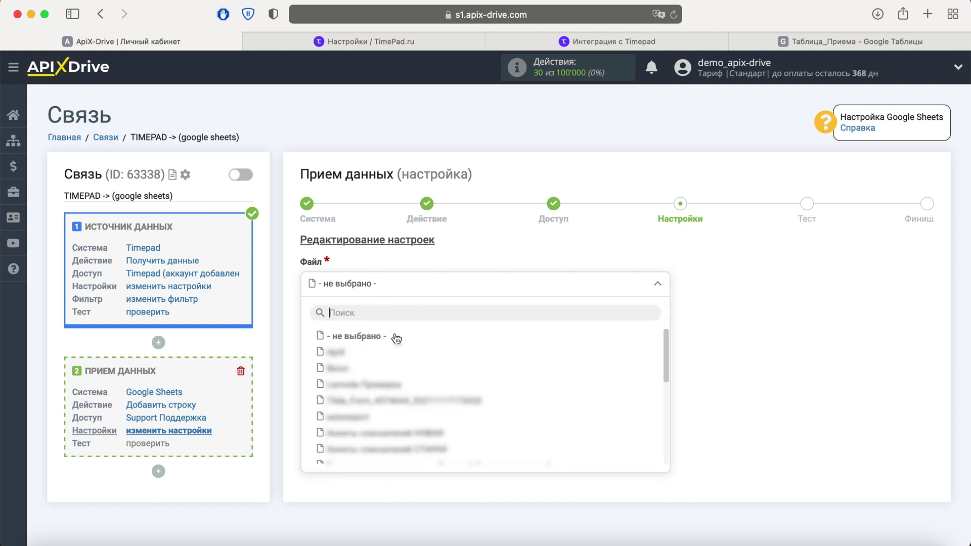
scroll(397, 338, "down", 5)
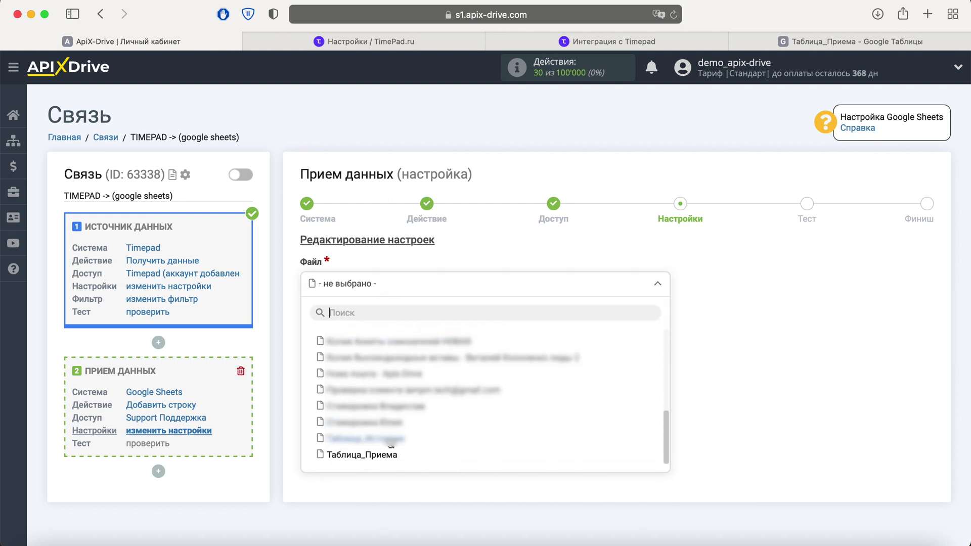
left_click(387, 457)
left_click(388, 349)
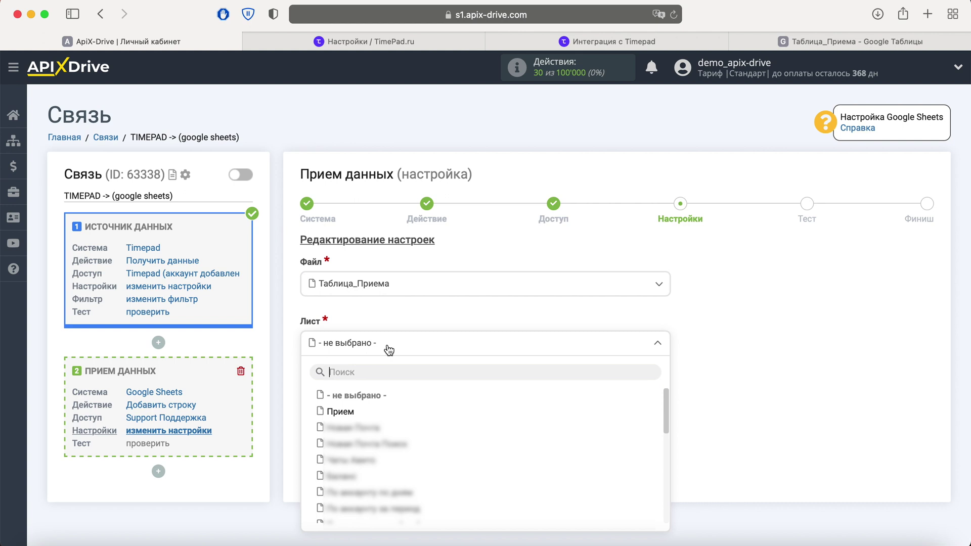
left_click(363, 411)
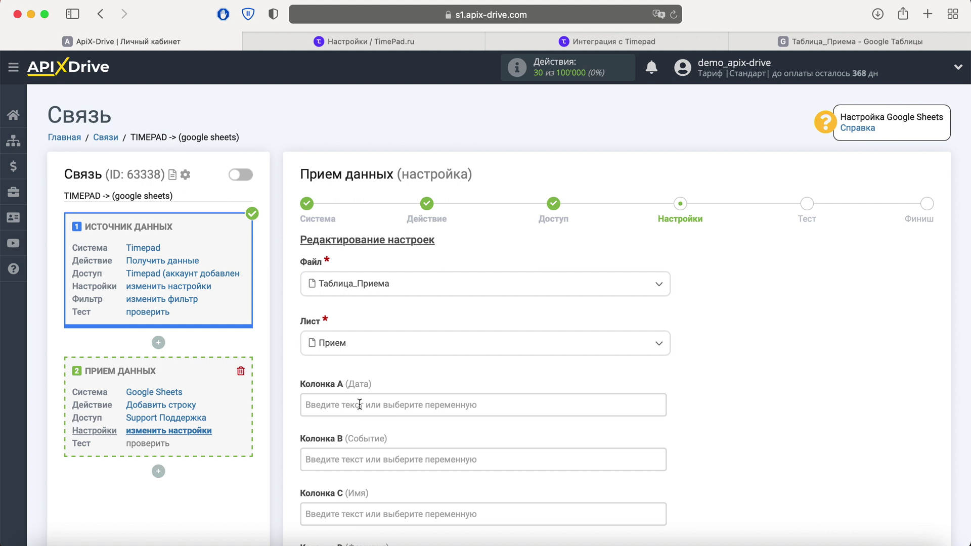
Map column A to hook_generated_at, B to event_name, and C to answers_0_value
left_click(364, 416)
scroll(362, 412, "down", 5)
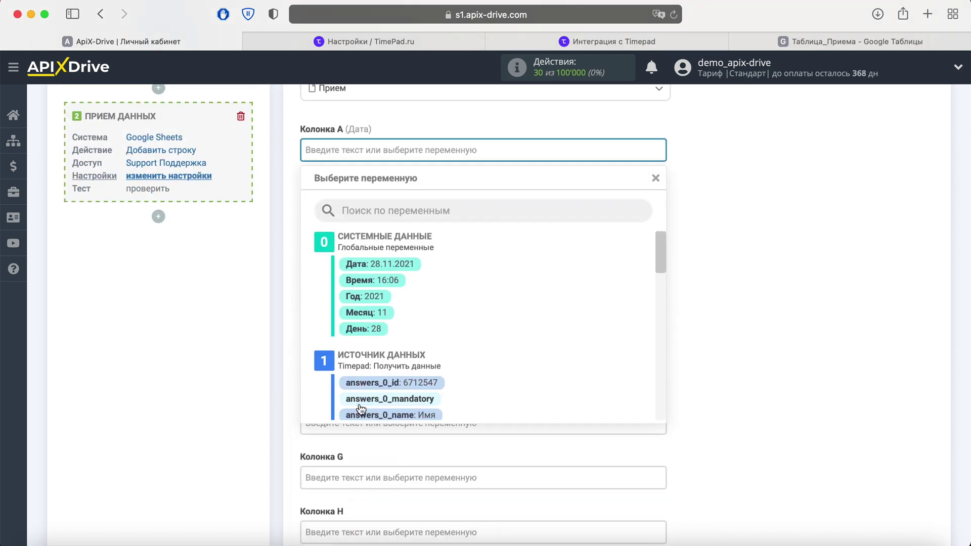
scroll(572, 324, "down", 5)
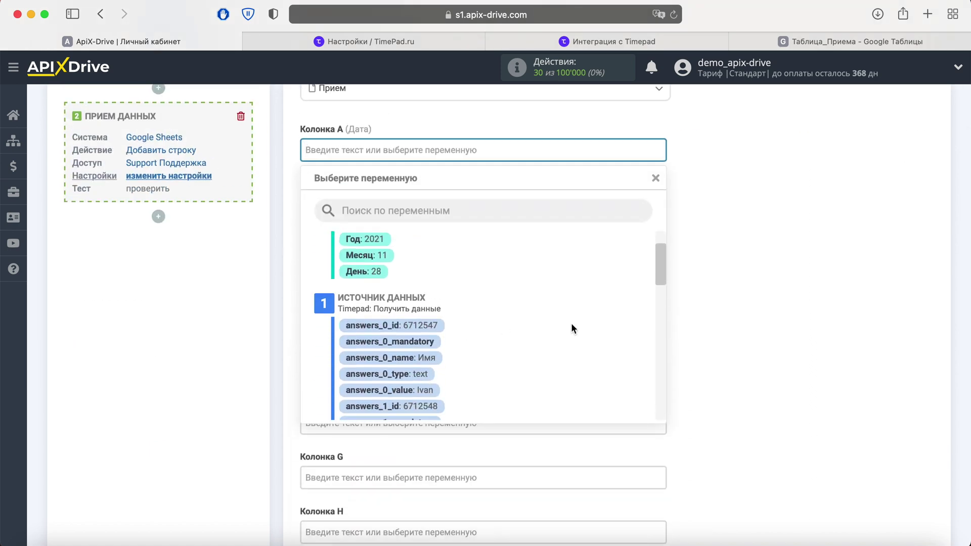
scroll(572, 326, "down", 7)
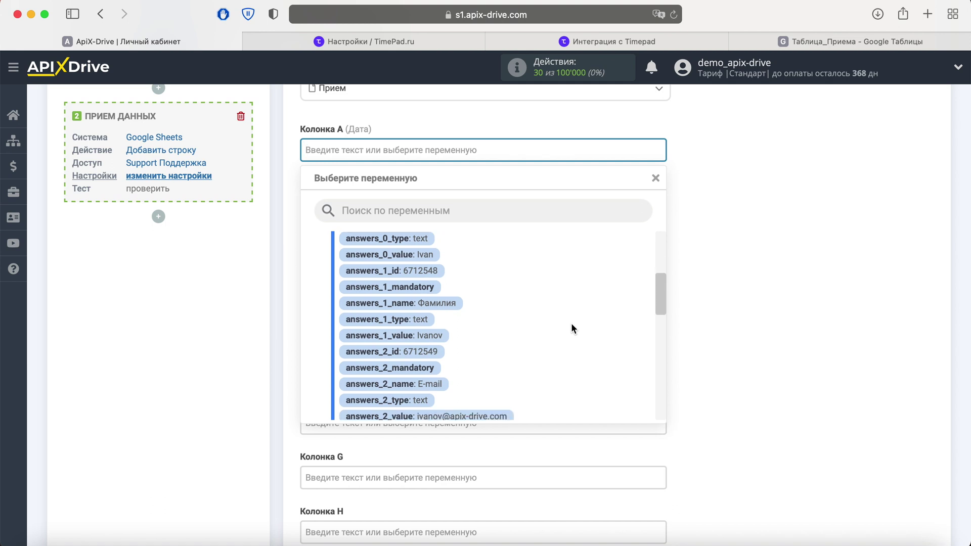
scroll(572, 326, "down", 7)
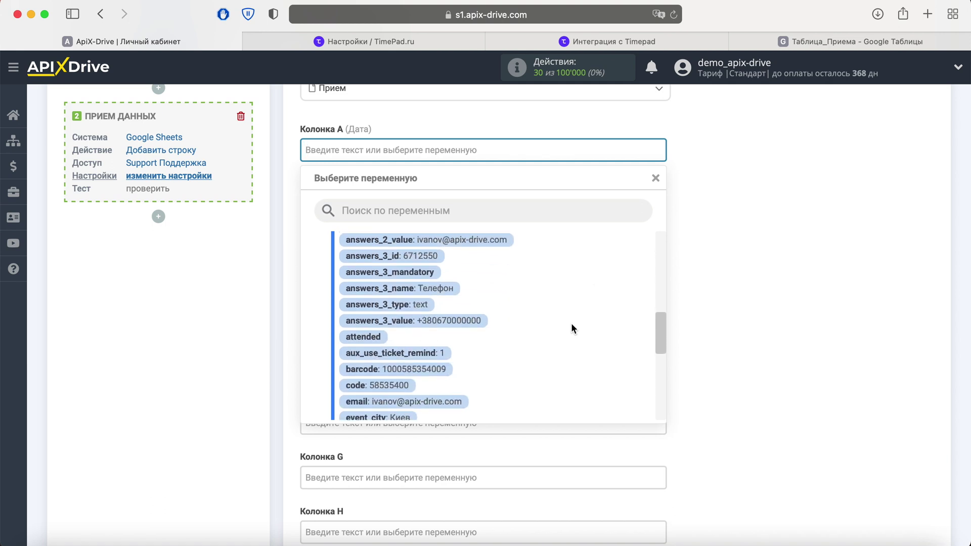
scroll(571, 326, "down", 2)
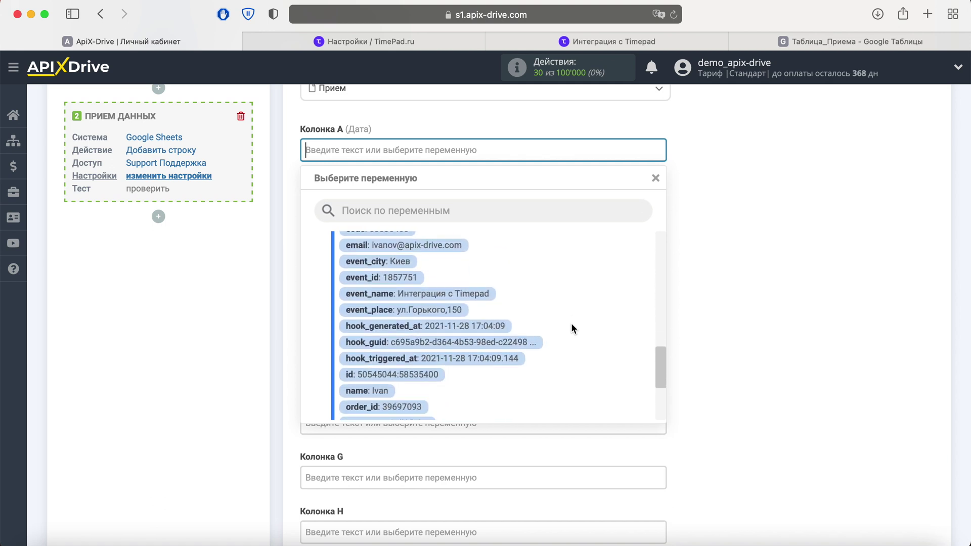
left_click(462, 332)
left_click(416, 205)
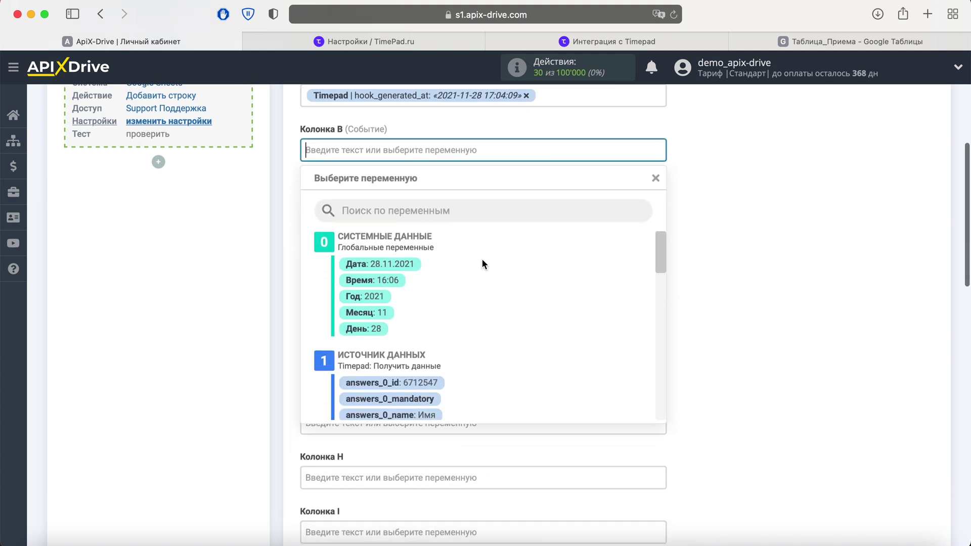
scroll(576, 277, "down", 5)
scroll(575, 277, "down", 12)
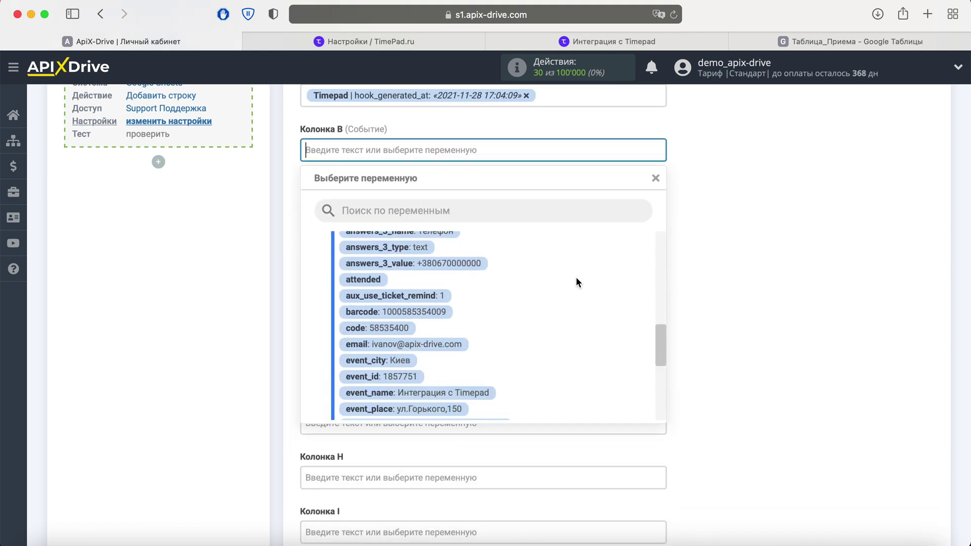
left_click(496, 297)
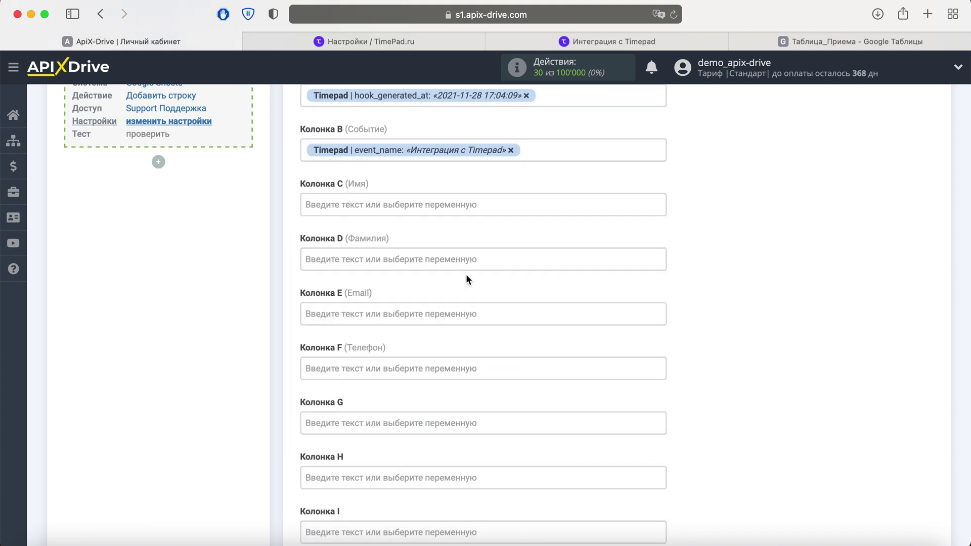
left_click(455, 205)
scroll(587, 296, "down", 5)
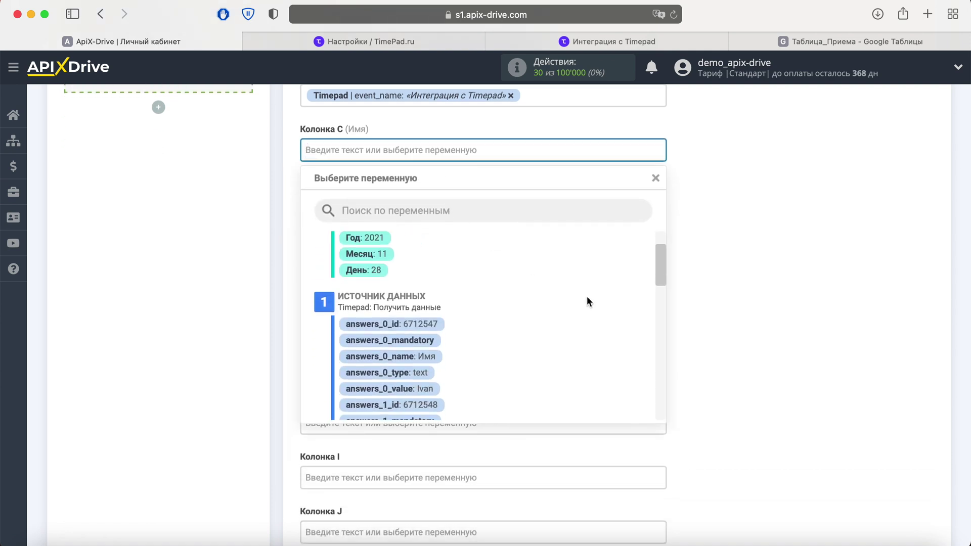
scroll(586, 297, "down", 1)
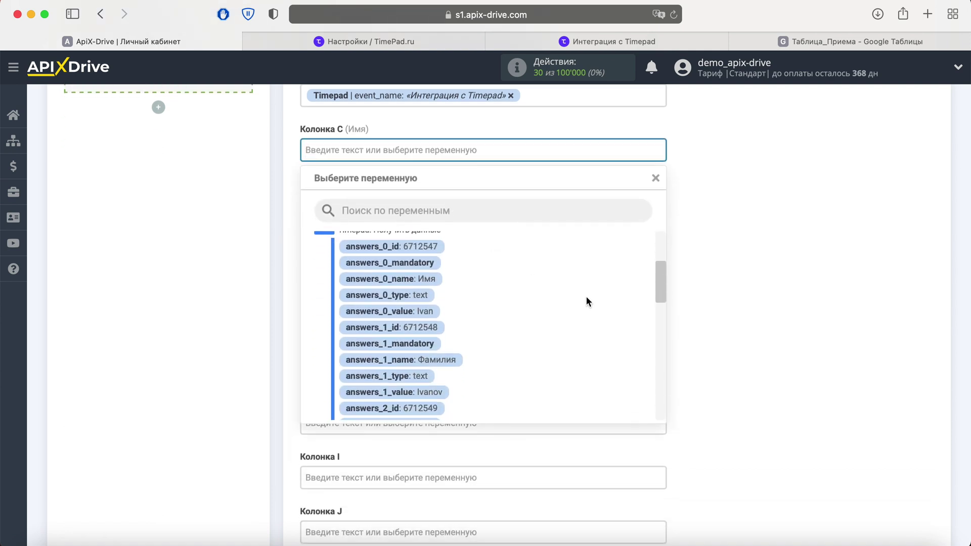
left_click(419, 315)
Map columns D, E and F to answers_1_value, answers_2_value and answers_3_value
left_click(415, 214)
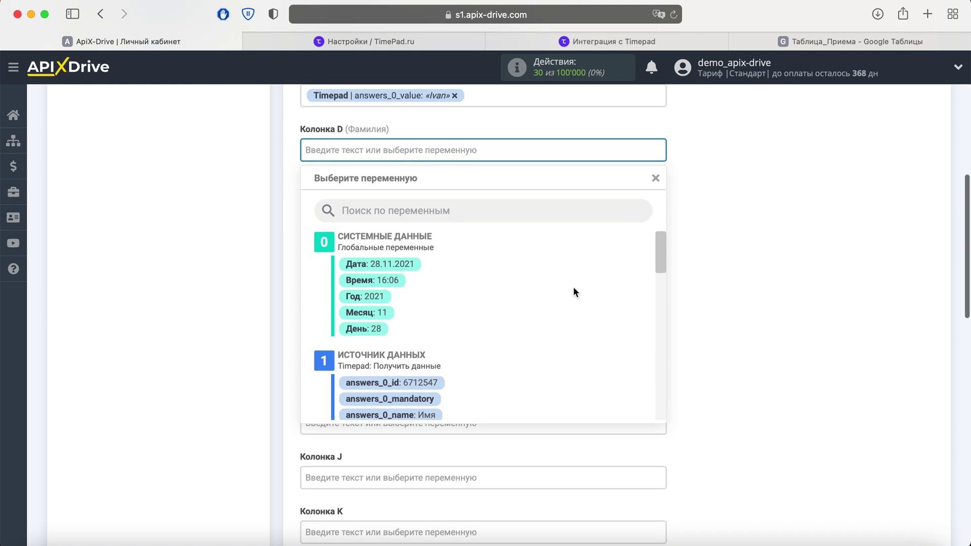
scroll(573, 286, "down", 5)
scroll(572, 286, "down", 2)
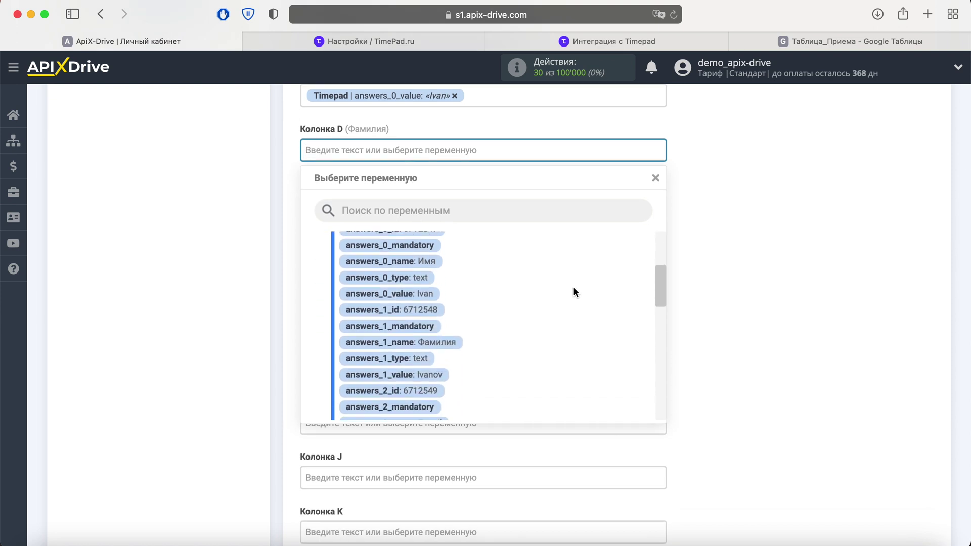
left_click(435, 373)
left_click(403, 208)
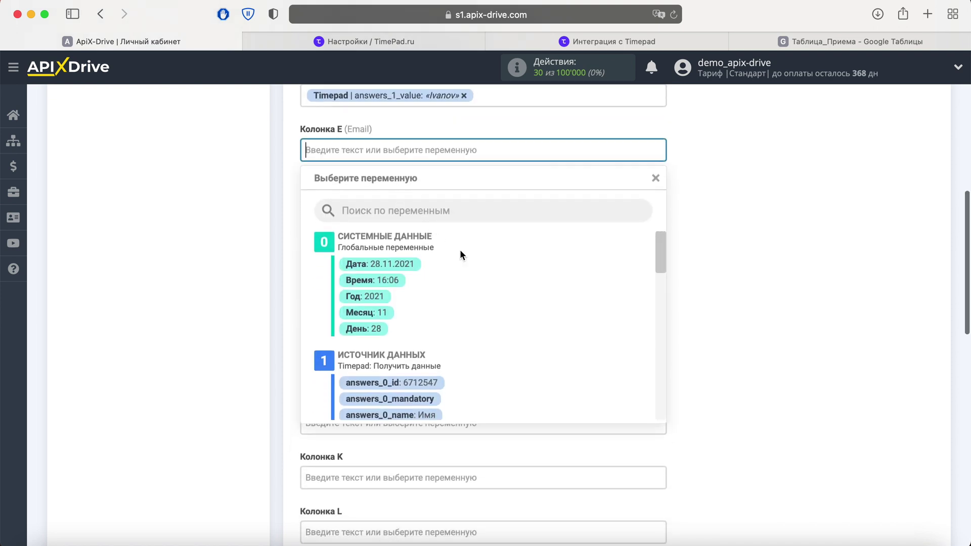
scroll(566, 303, "down", 2)
scroll(567, 305, "down", 7)
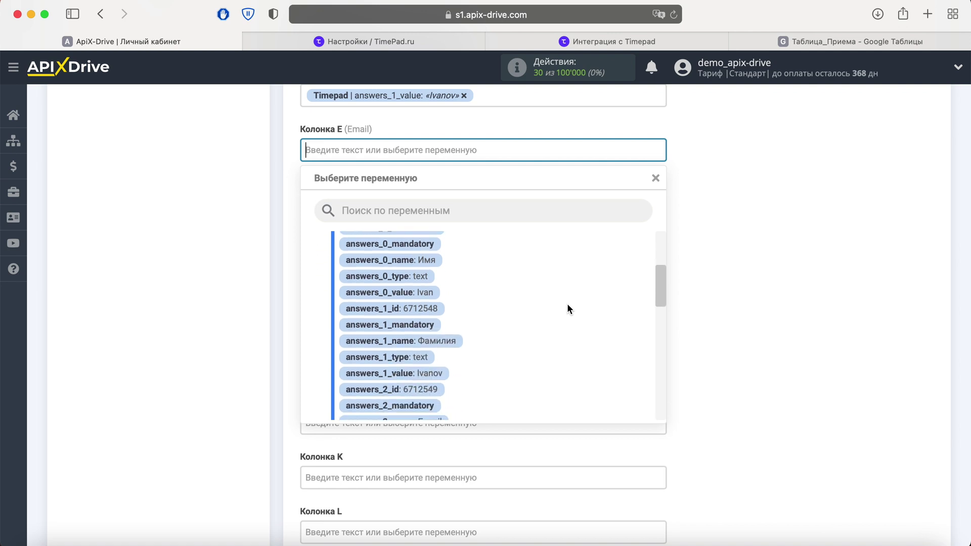
left_click(488, 365)
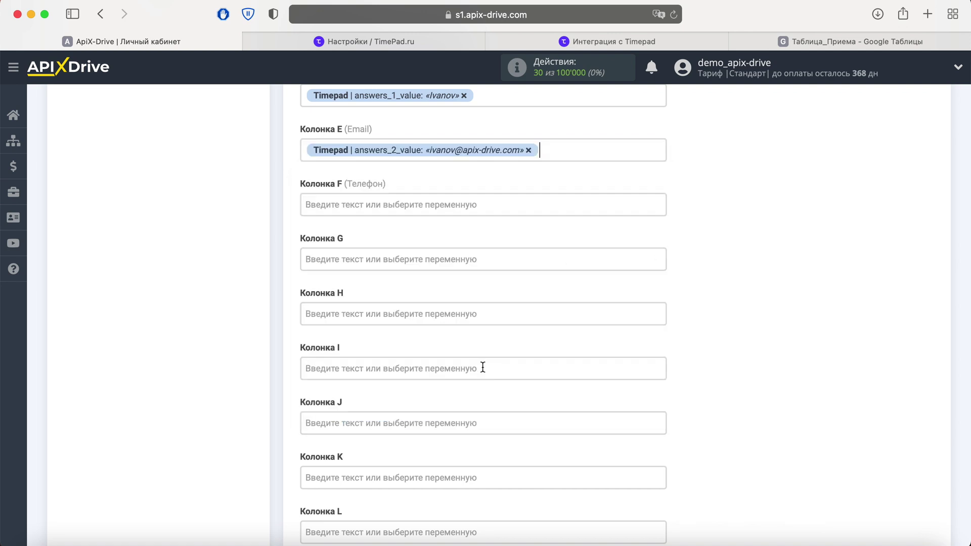
left_click(423, 201)
scroll(537, 317, "down", 8)
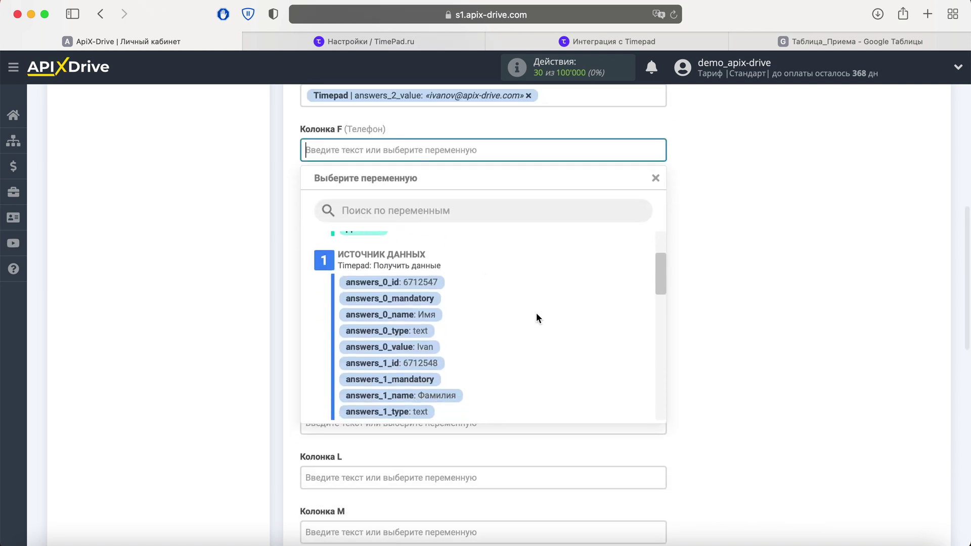
scroll(537, 316, "down", 4)
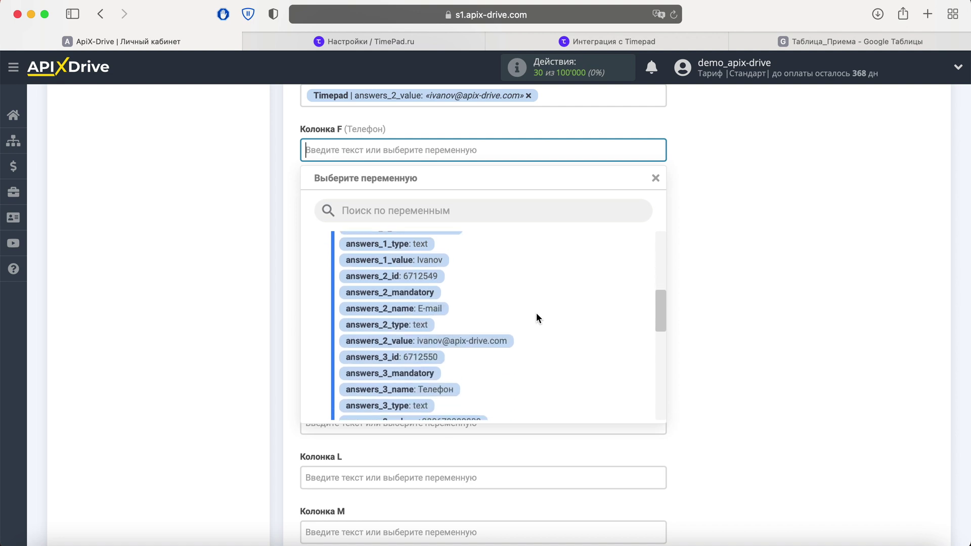
left_click(470, 384)
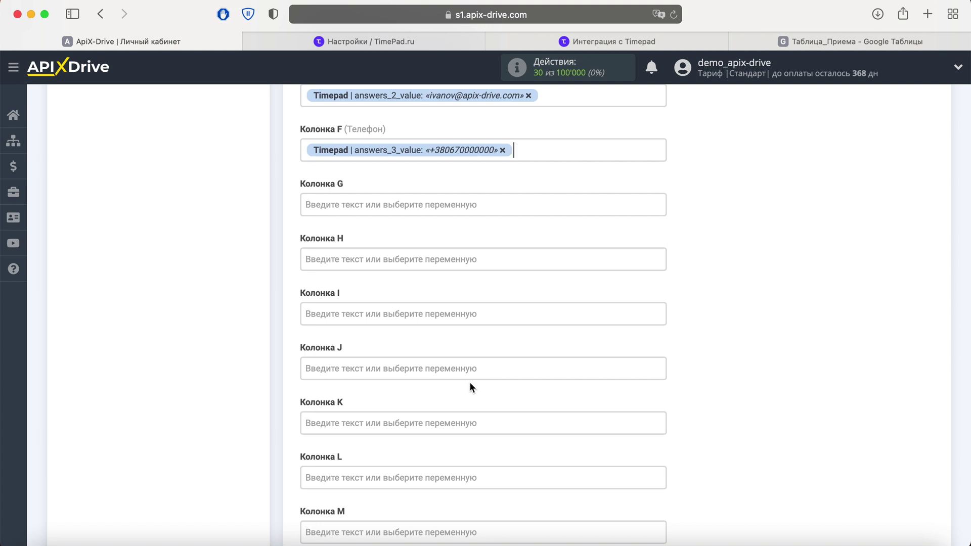
Put the text 'Новое событие из Тimepad' in column G and save the mapping
left_click(364, 207)
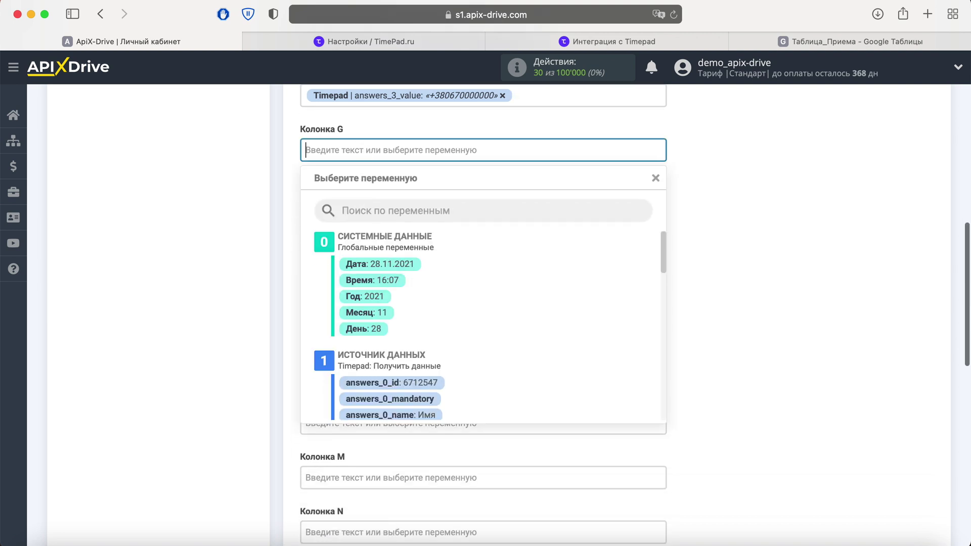
type("Новое событие из")
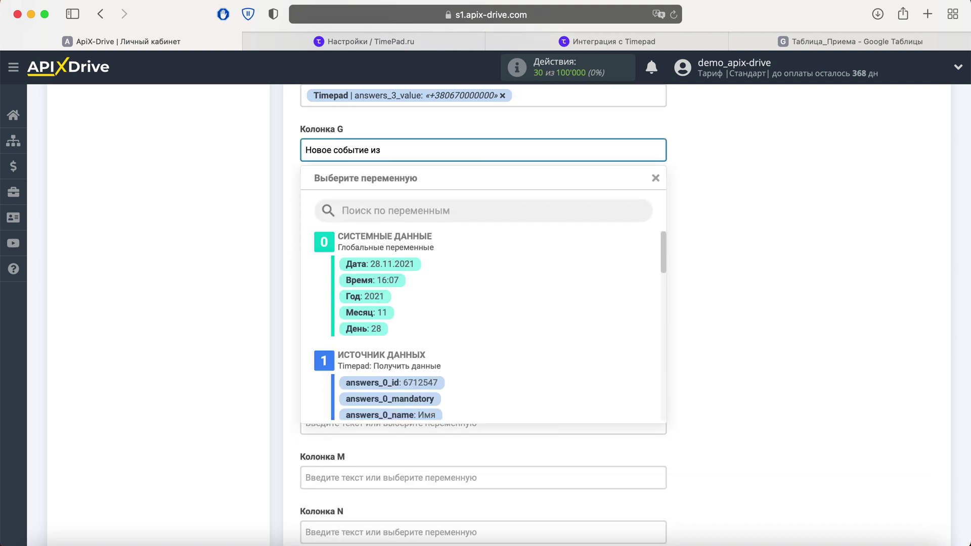
type(" Тimepad")
left_click(749, 196)
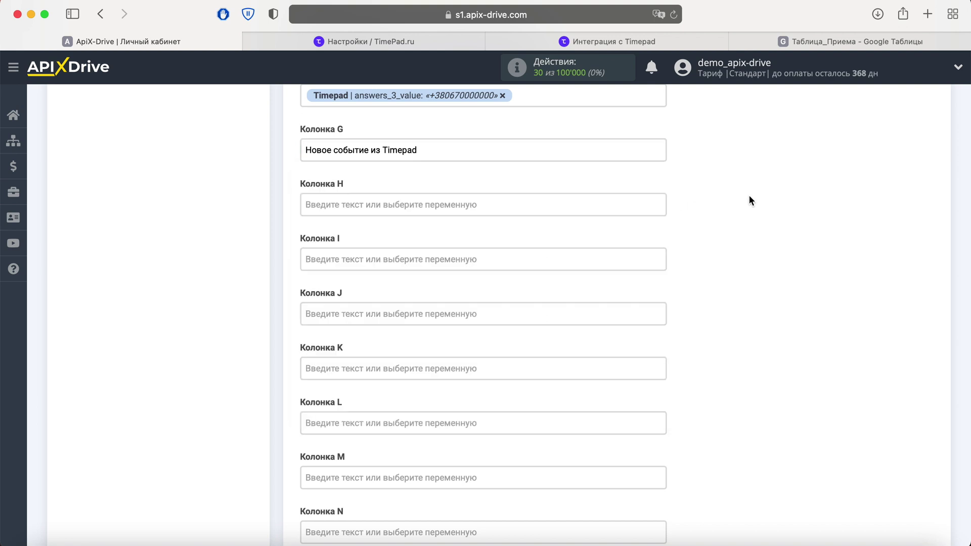
scroll(749, 196, "down", 6)
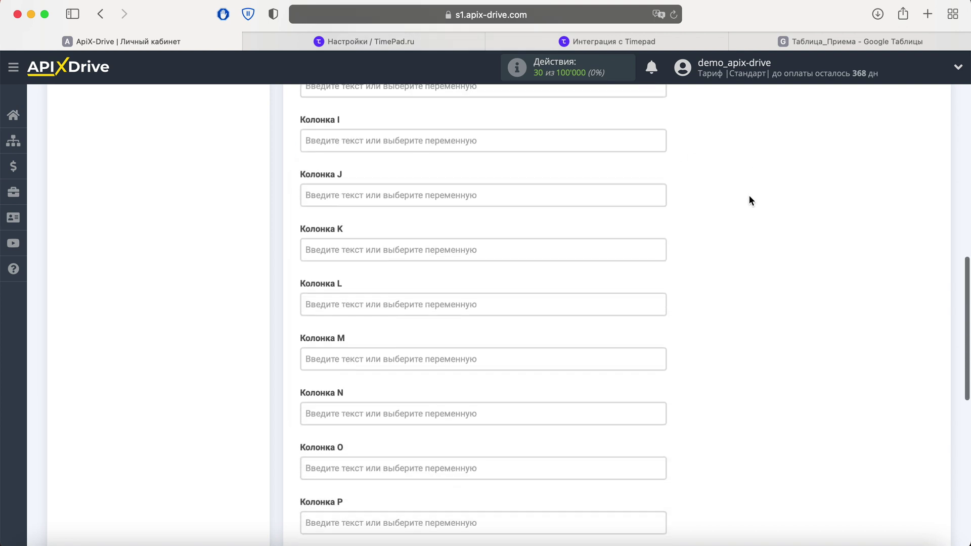
scroll(750, 201, "down", 2)
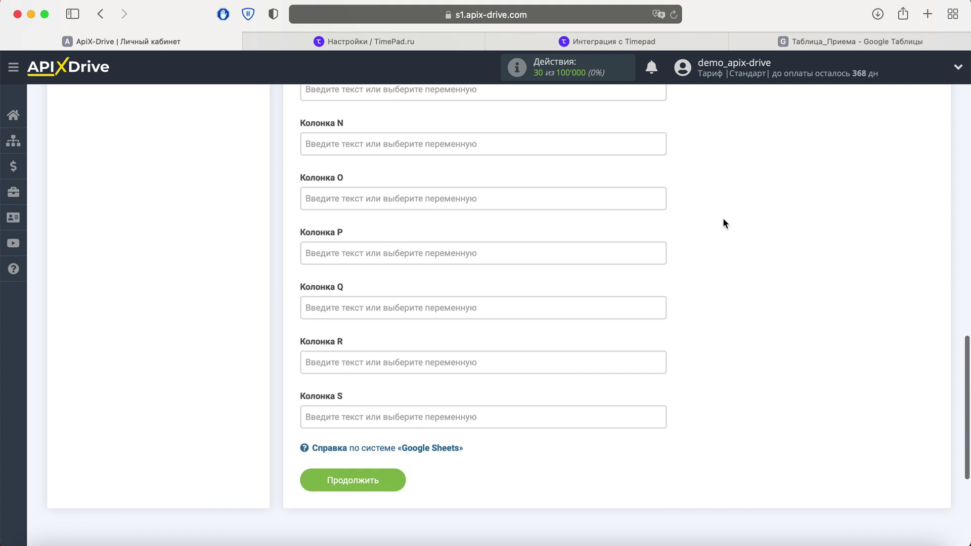
left_click(394, 478)
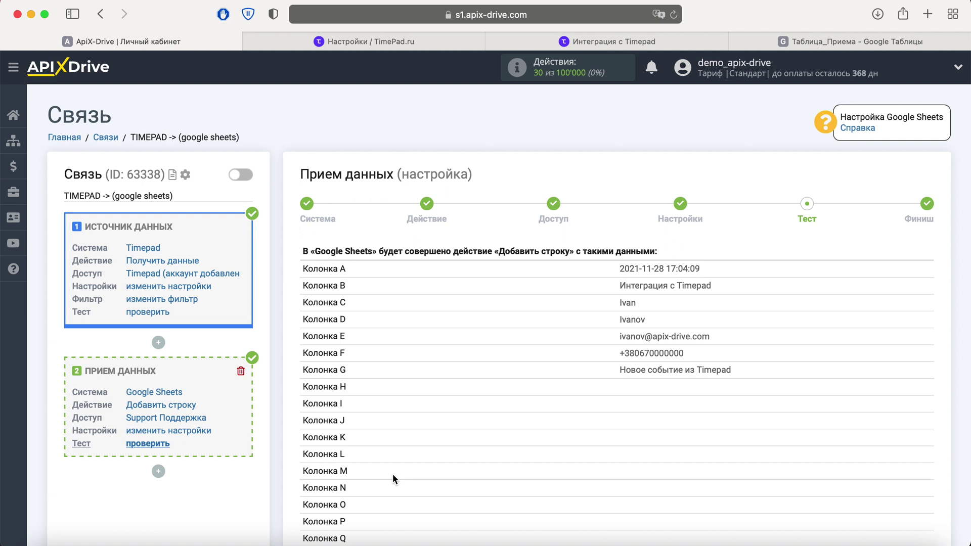
Send the mapped Timepad test row to Google Sheets and check it in the Таблица_Приема spreadsheet
scroll(392, 476, "down", 5)
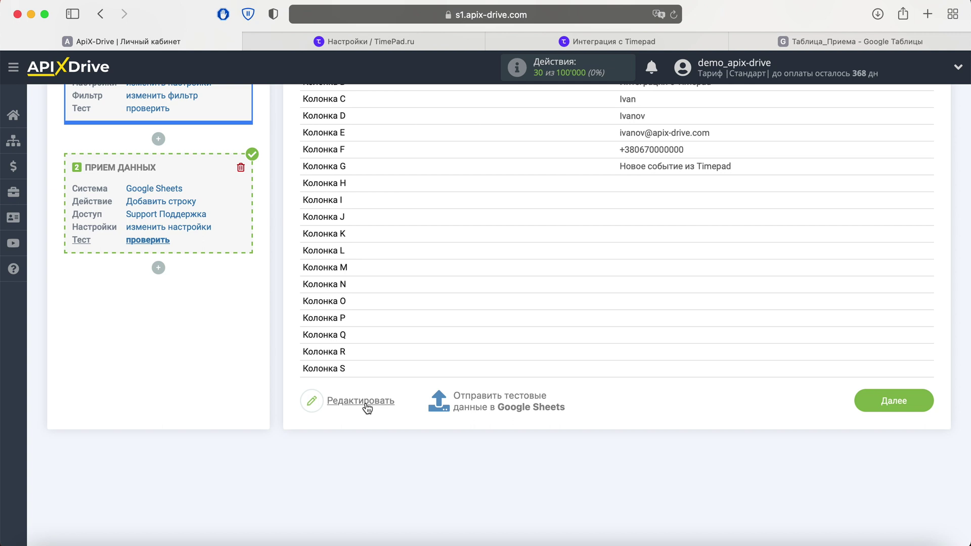
left_click(476, 400)
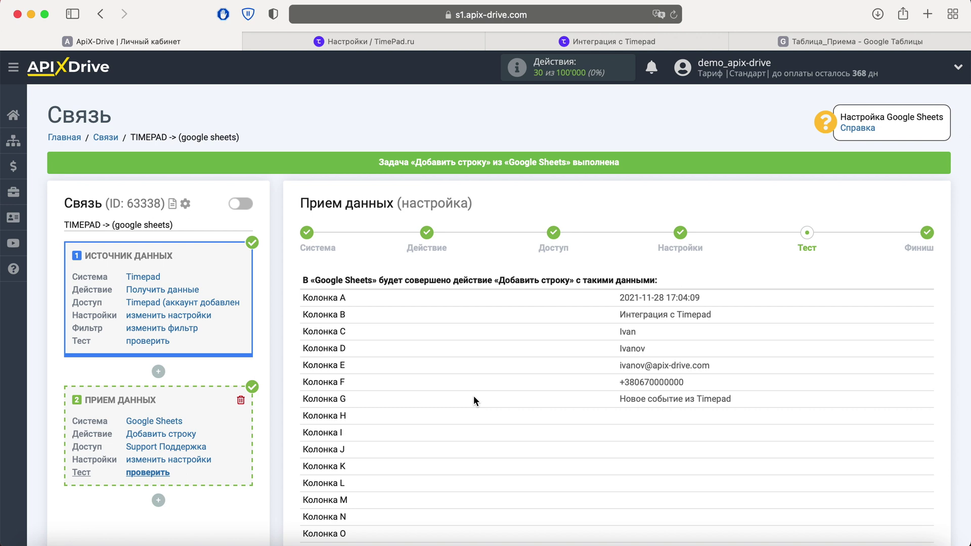
left_click(825, 41)
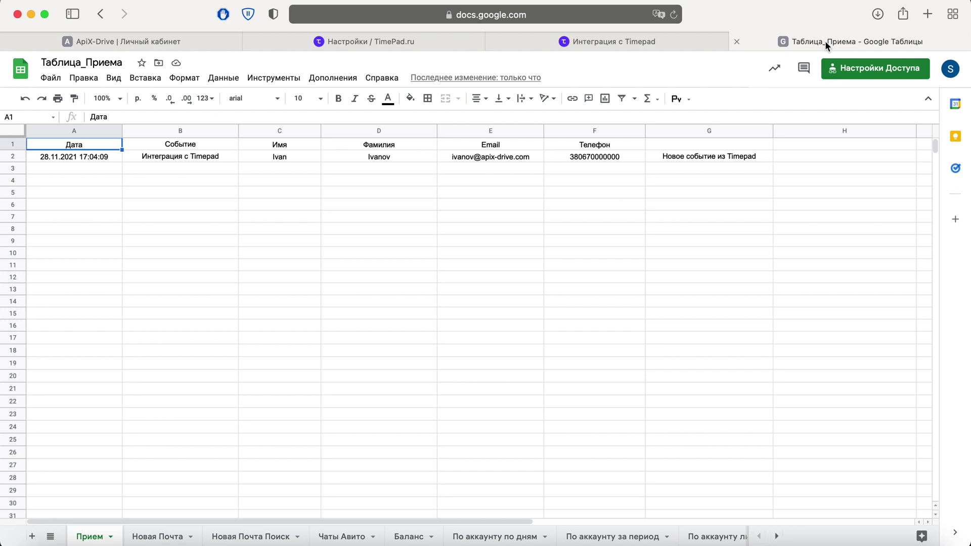
Finish the ApiX-Drive setup and turn on auto-update for the TIMEPAD connection
left_click(217, 42)
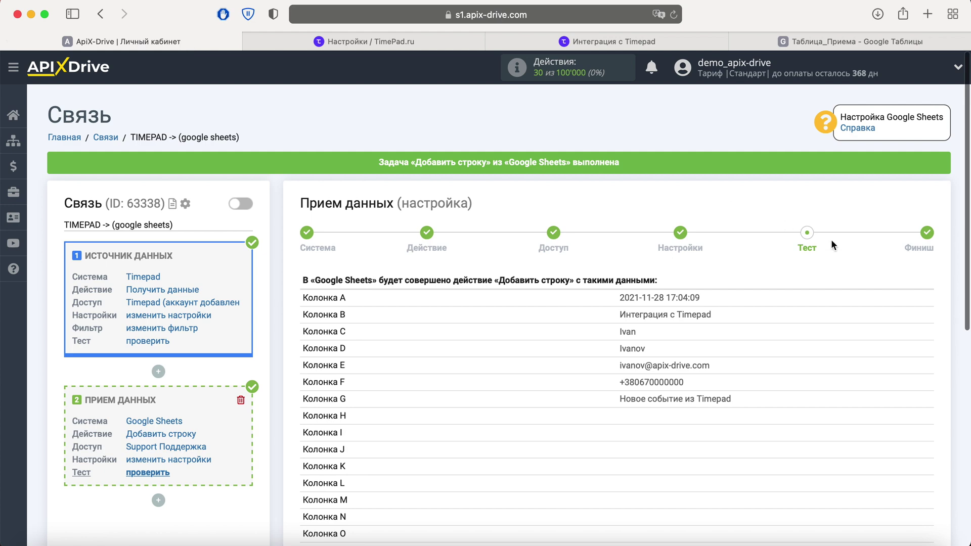
scroll(831, 239, "down", 1)
scroll(830, 239, "down", 3)
left_click(921, 484)
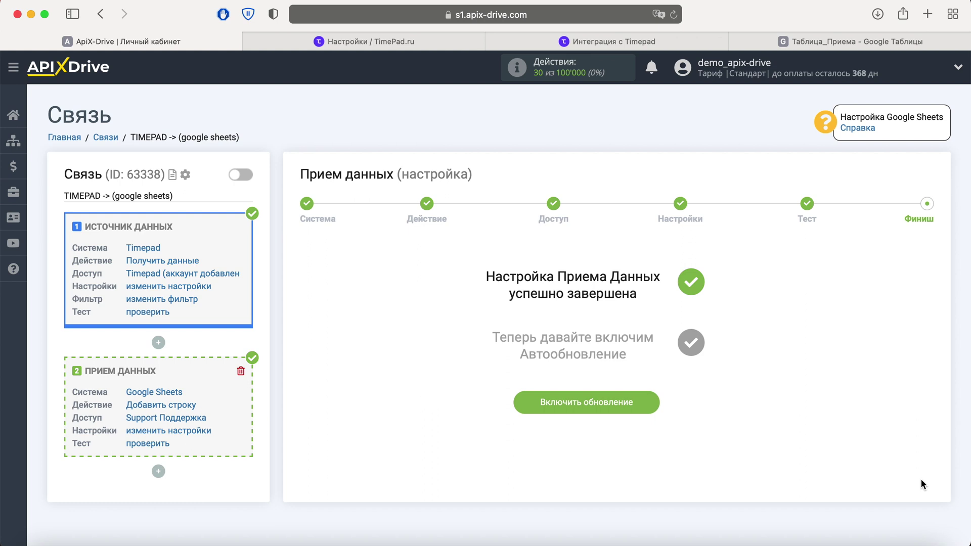
left_click(645, 403)
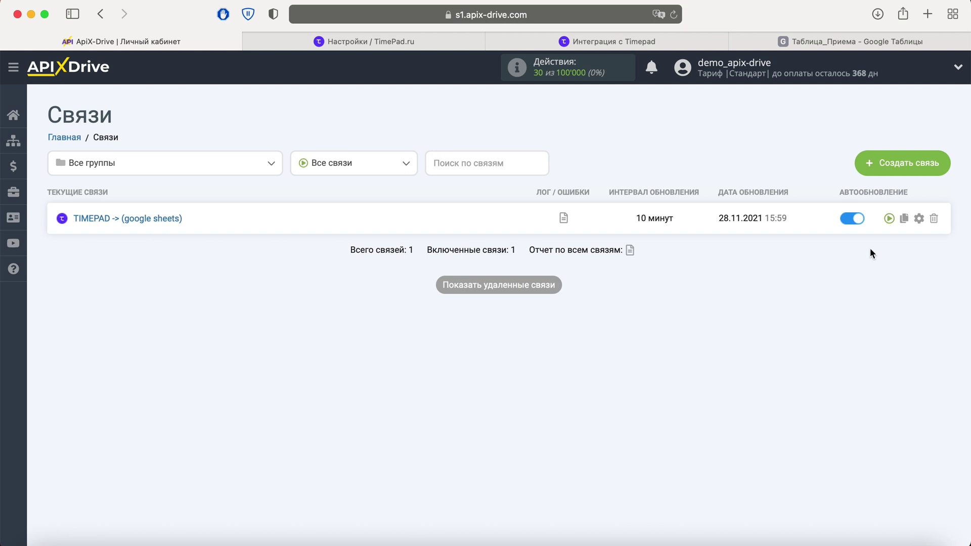
Change the TIMEPAD connection's update interval to 5 минут and save
left_click(919, 218)
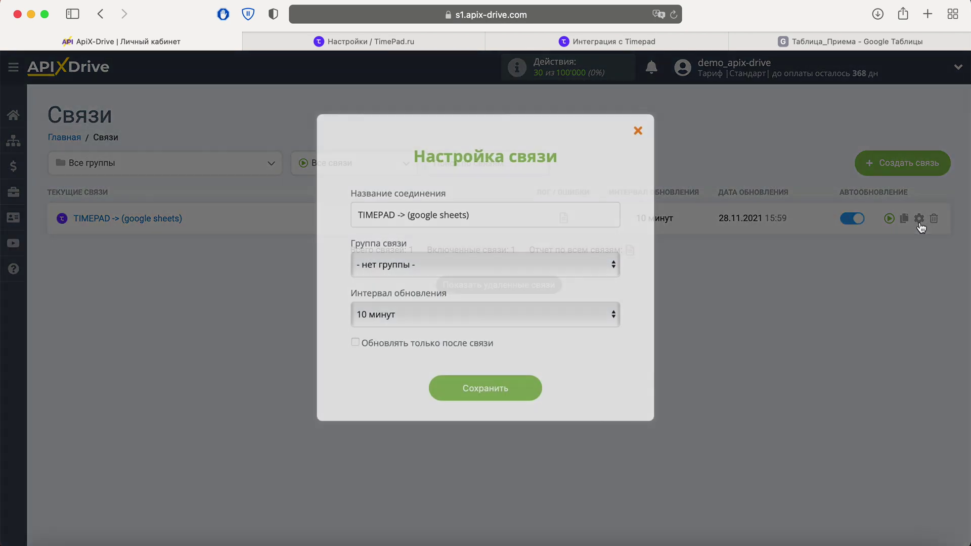
left_click(567, 312)
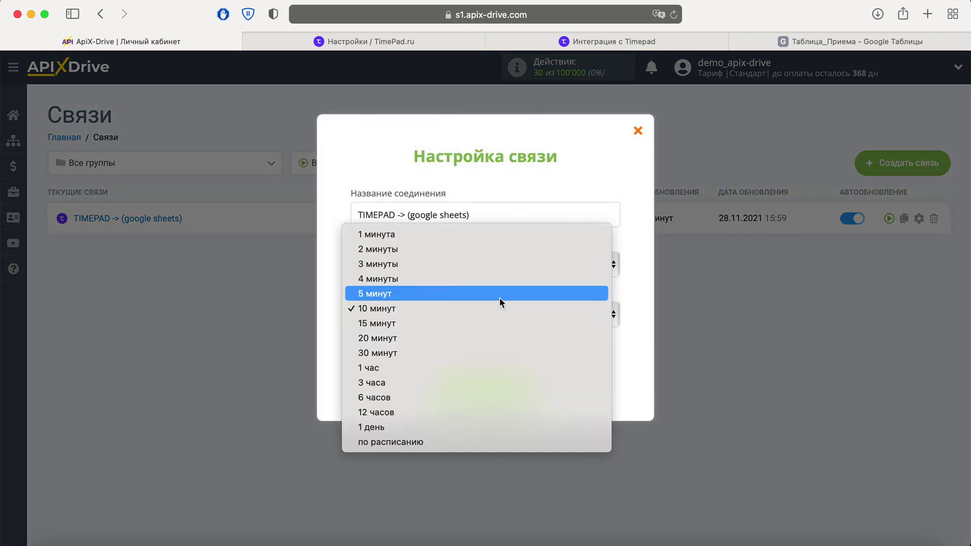
left_click(498, 296)
left_click(524, 384)
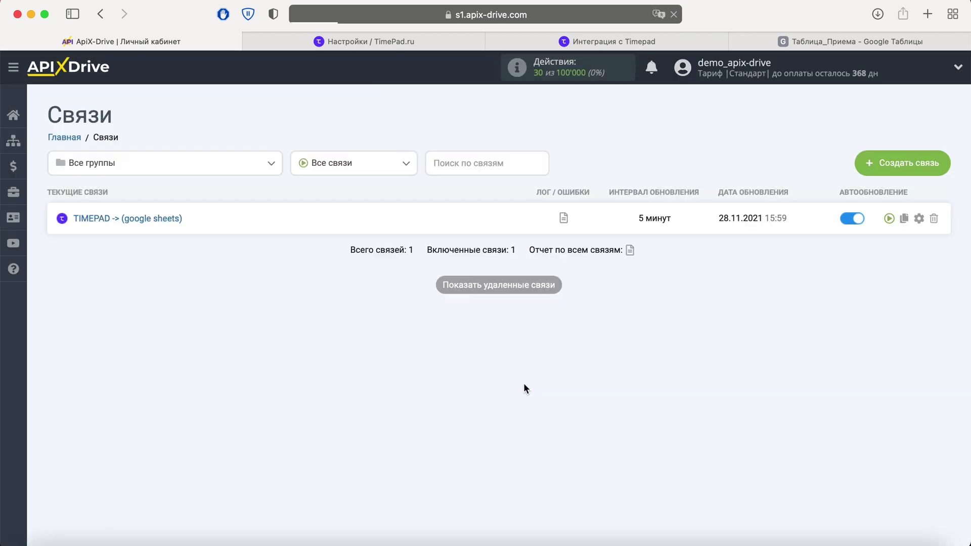